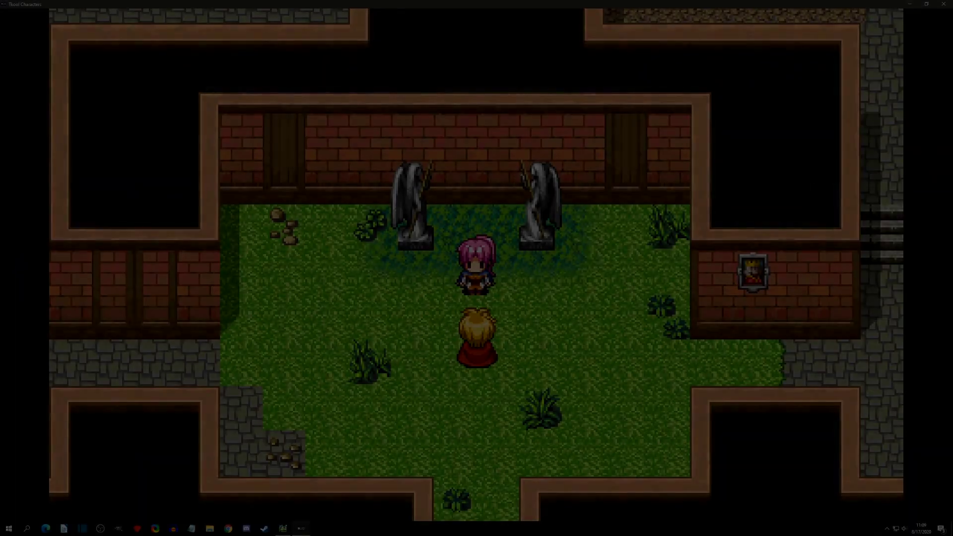
Talk to the pink-haired NPC and pick Turn Red from her choices
key(Return)
key(Return)
key(Down)
key(Up)
Talk to the NPC again and pick Turn Green to recolour her green
key(Return)
key(Down)
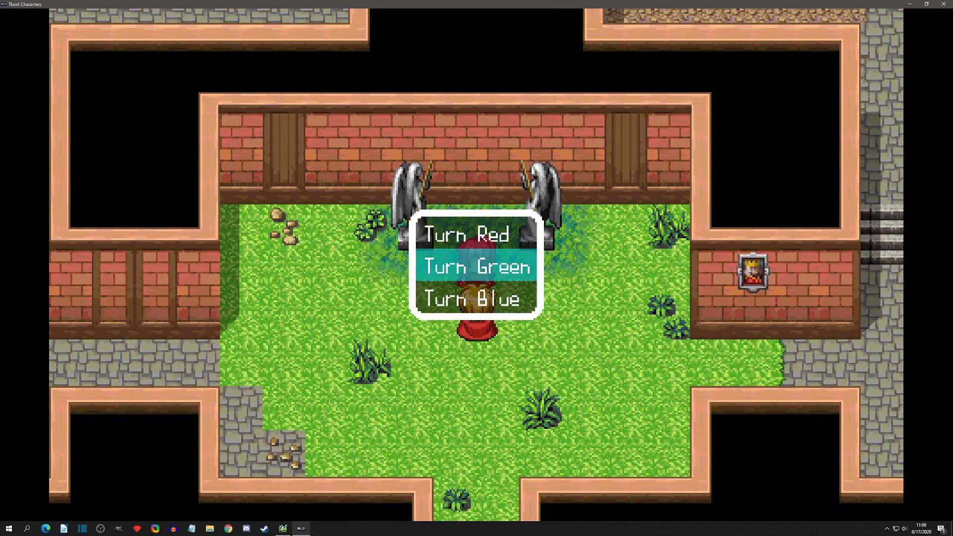
key(Return)
key(Down)
key(Up)
key(Return)
key(Up)
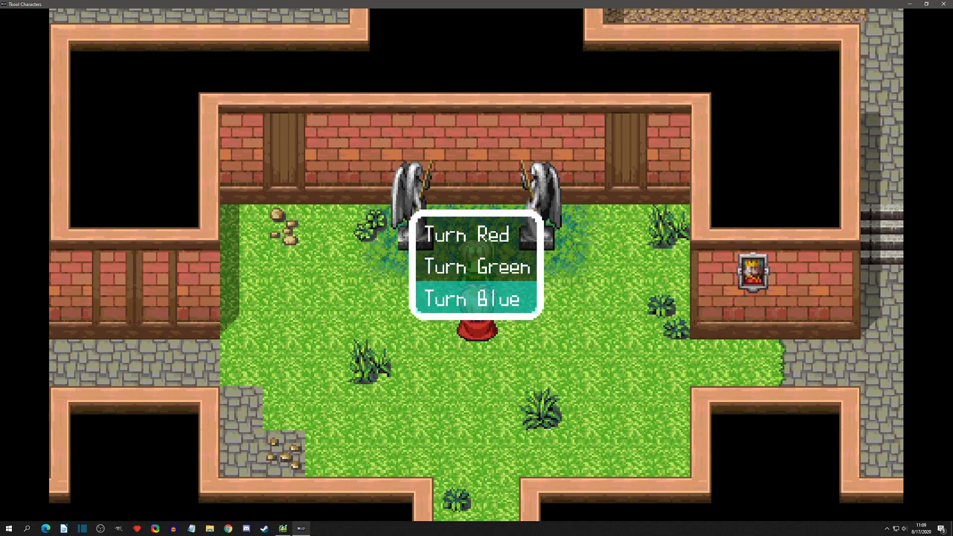
Talk to the NPC once more and pick Turn Blue, then walk down the courtyard
key(Return)
key(Right)
key(Left)
key(Return)
key(Down)
key(Return)
key(Down)
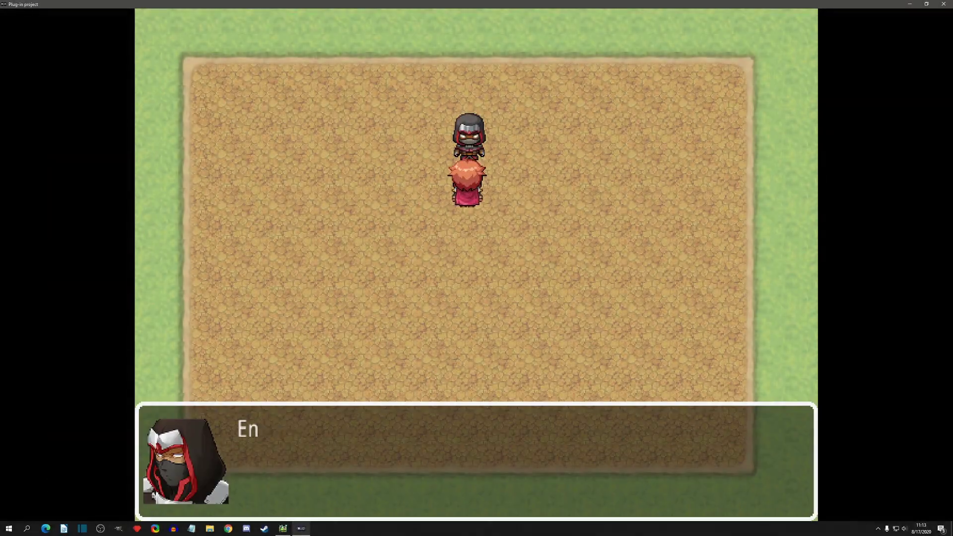
In the sample plug-in project, choose Select B at the NPC's A/B choice, then talk to it again
key(Return)
key(Down)
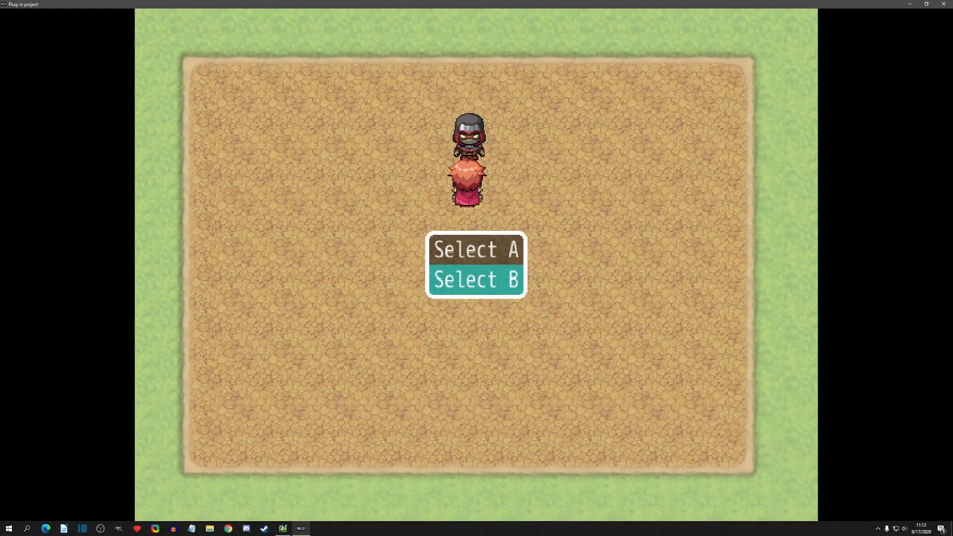
key(Return)
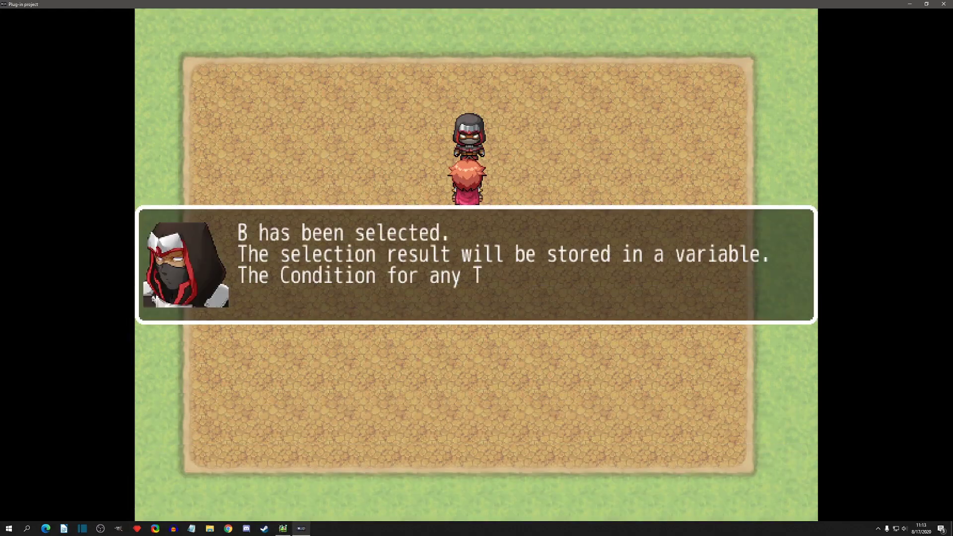
key(Return)
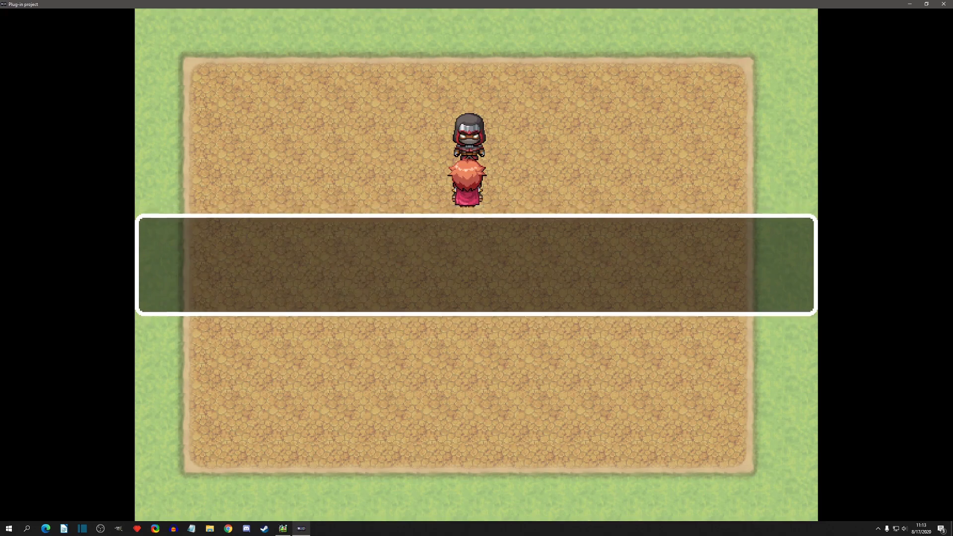
key(Up)
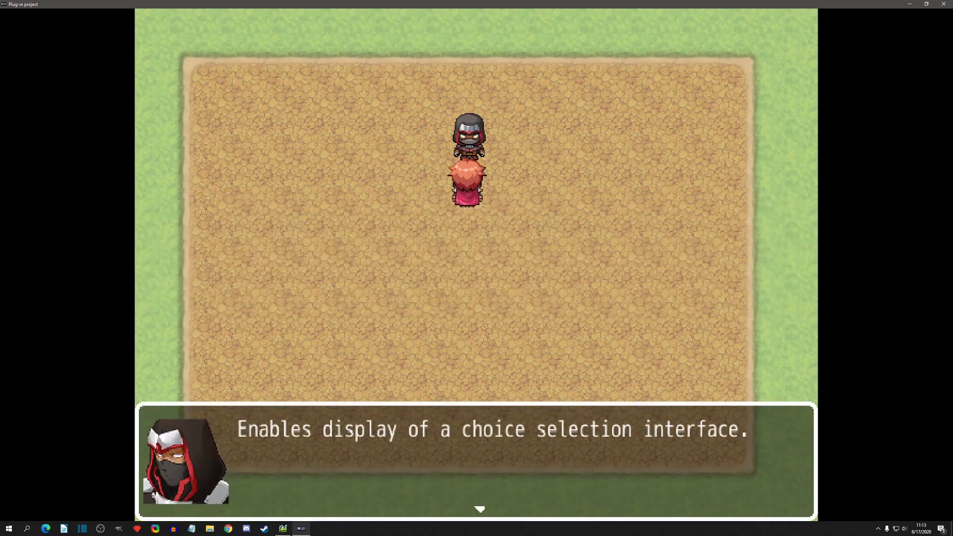
key(Return)
key(Return)
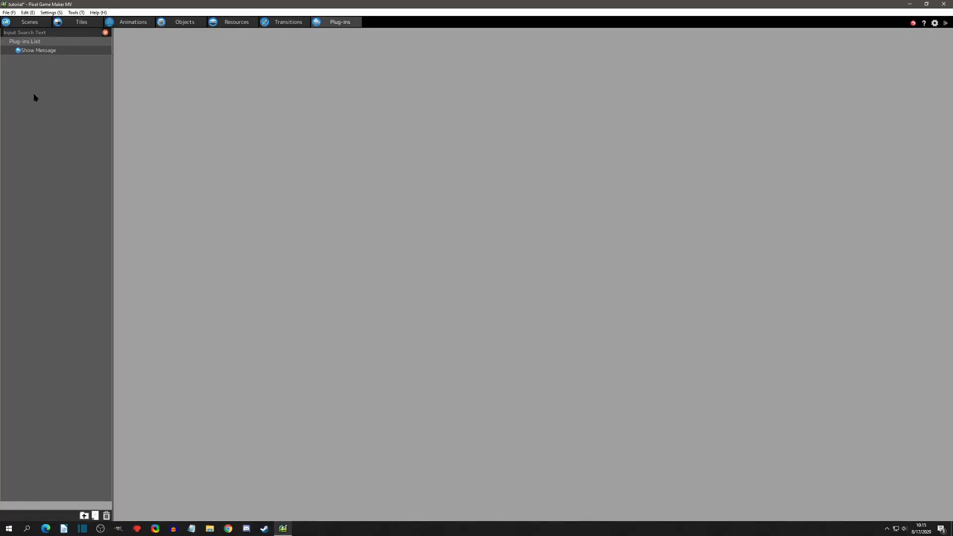
Add the official Show Choices plug-in to the project's Plug-ins List
right_click(34, 85)
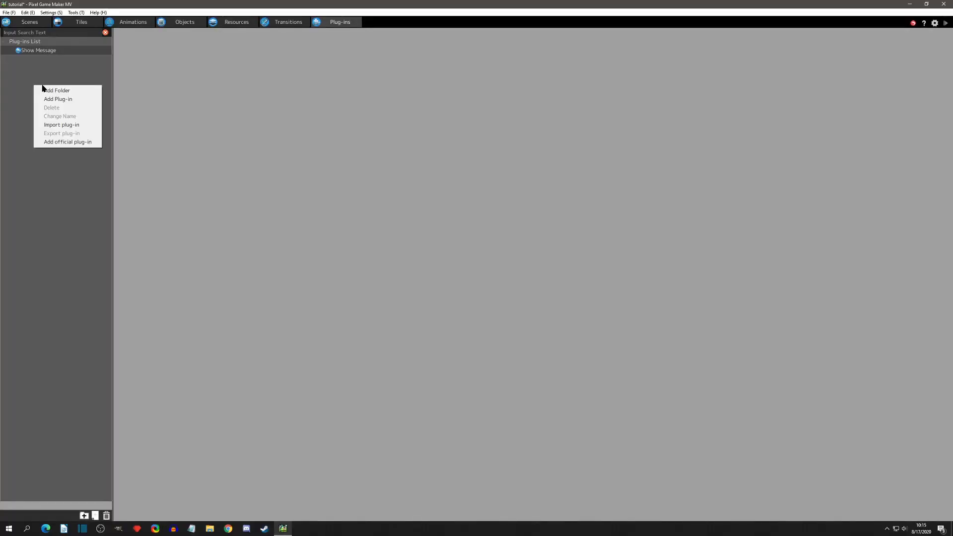
click(82, 143)
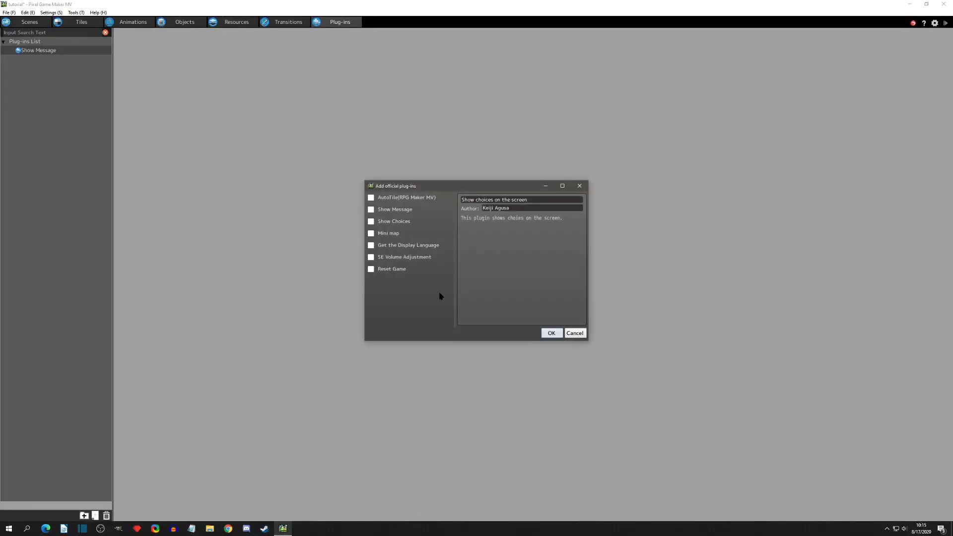
click(373, 222)
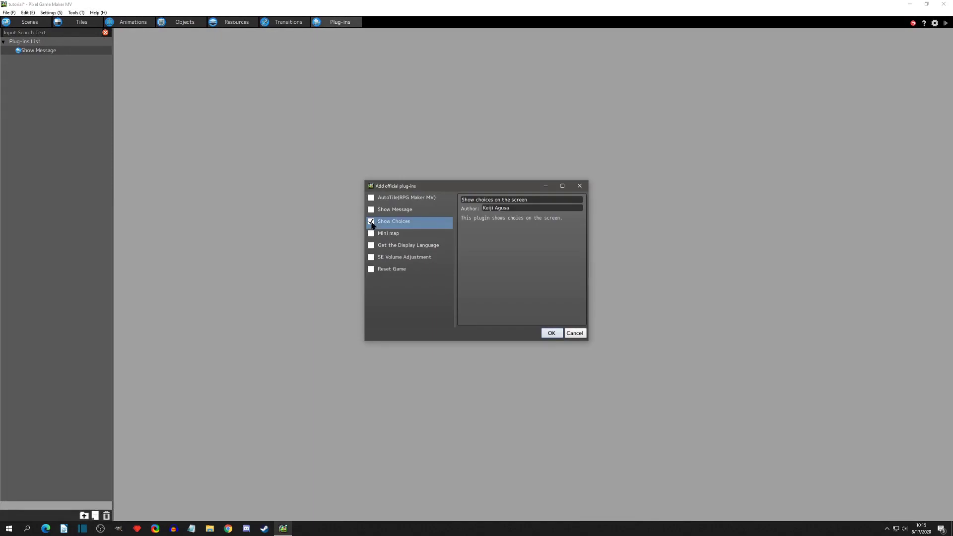
click(550, 334)
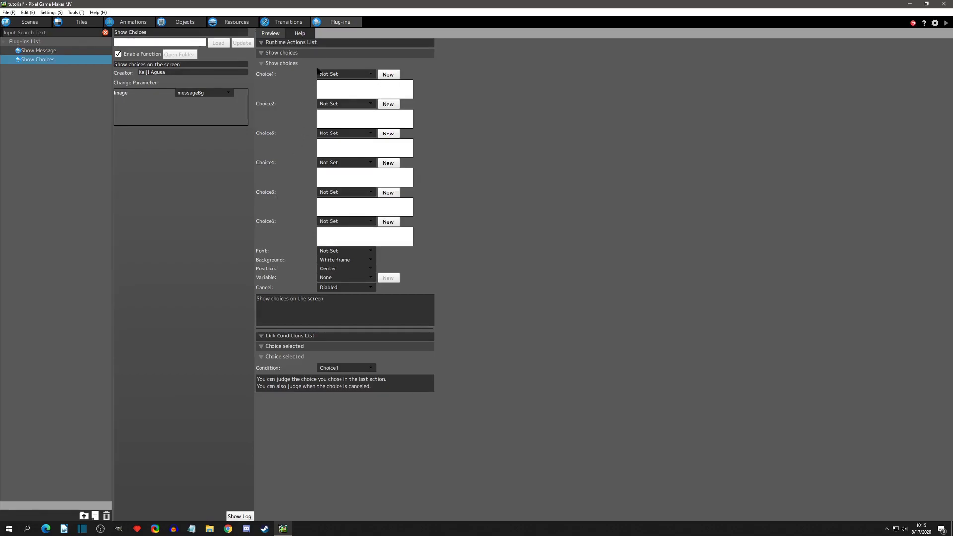
click(299, 34)
click(269, 33)
click(300, 34)
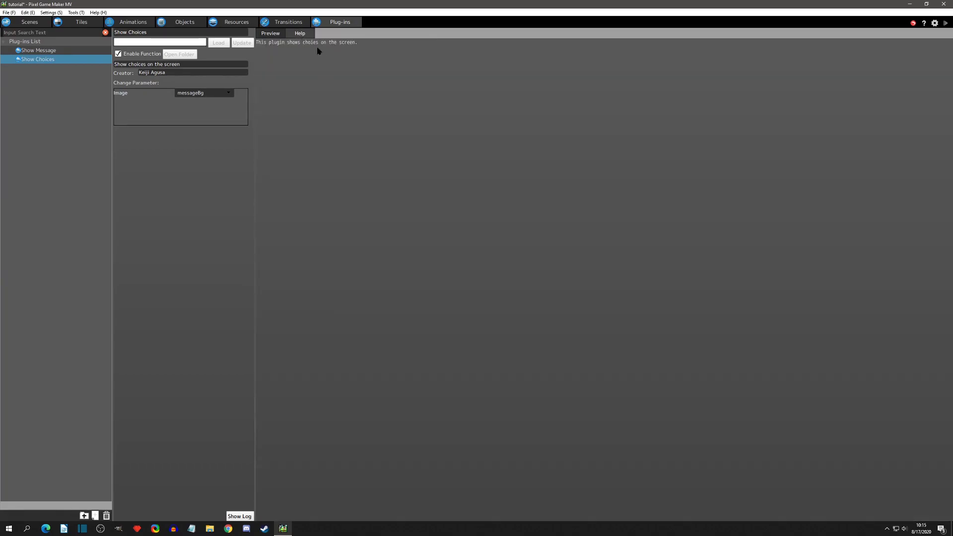
click(270, 35)
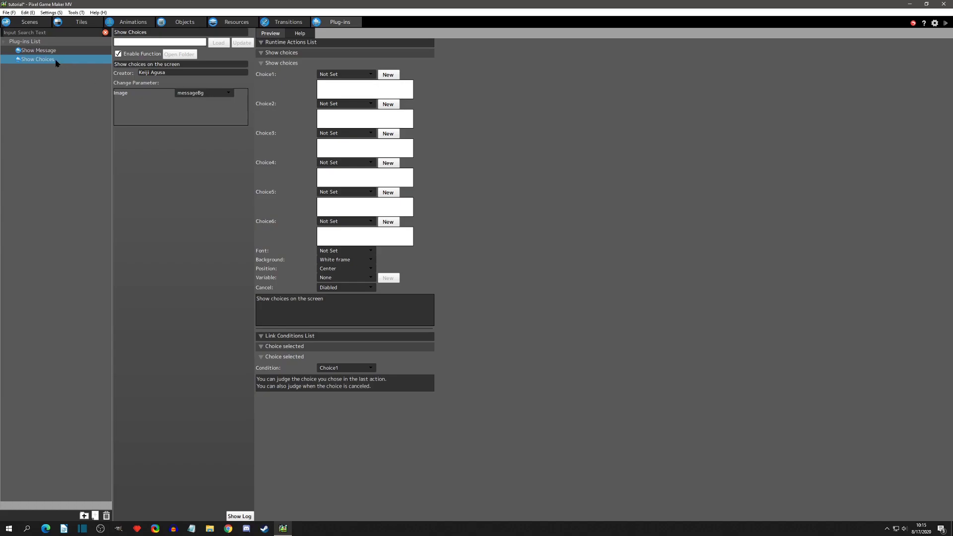
click(210, 94)
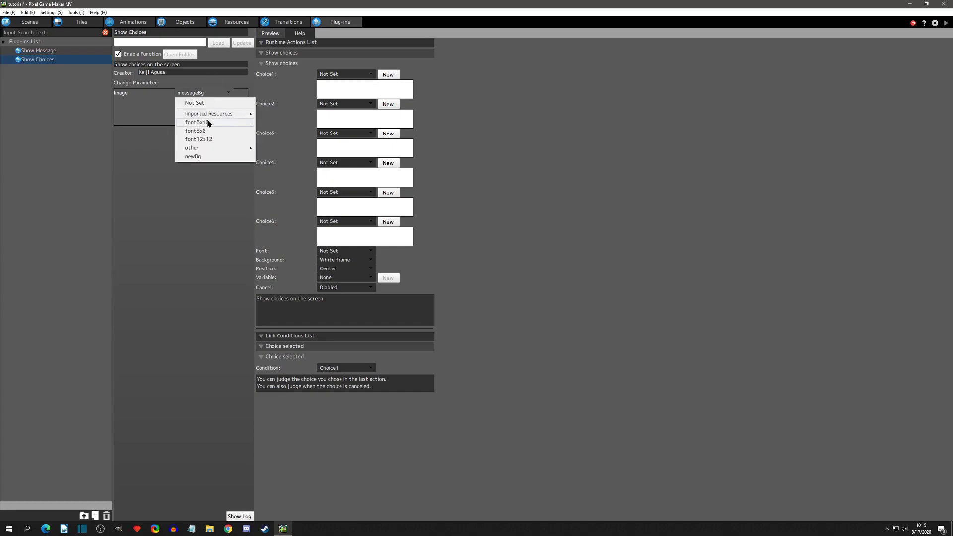
mouse_move(211, 113)
mouse_move(286, 114)
click(154, 124)
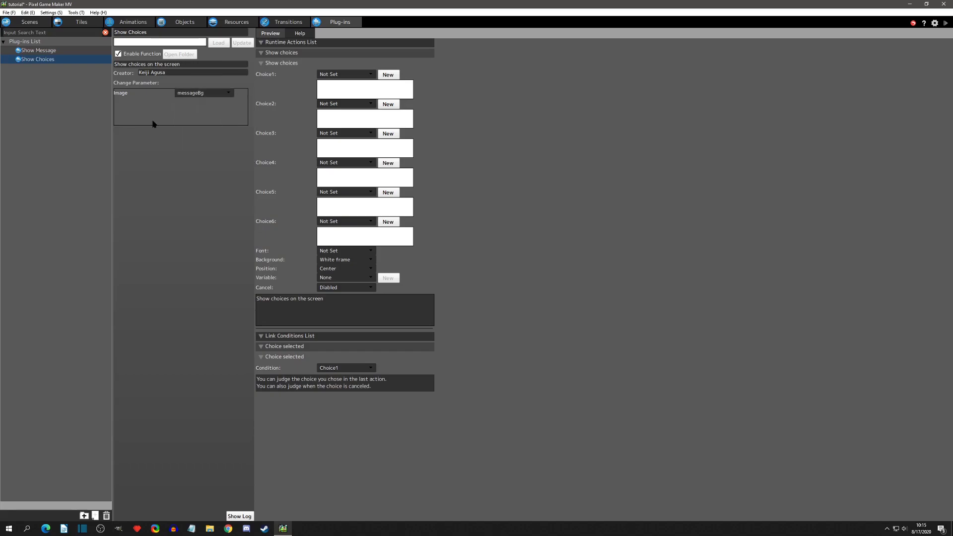
Duplicate the npc's 'waiting to be talked to' action below it and rename the copy 'show choice'
click(181, 23)
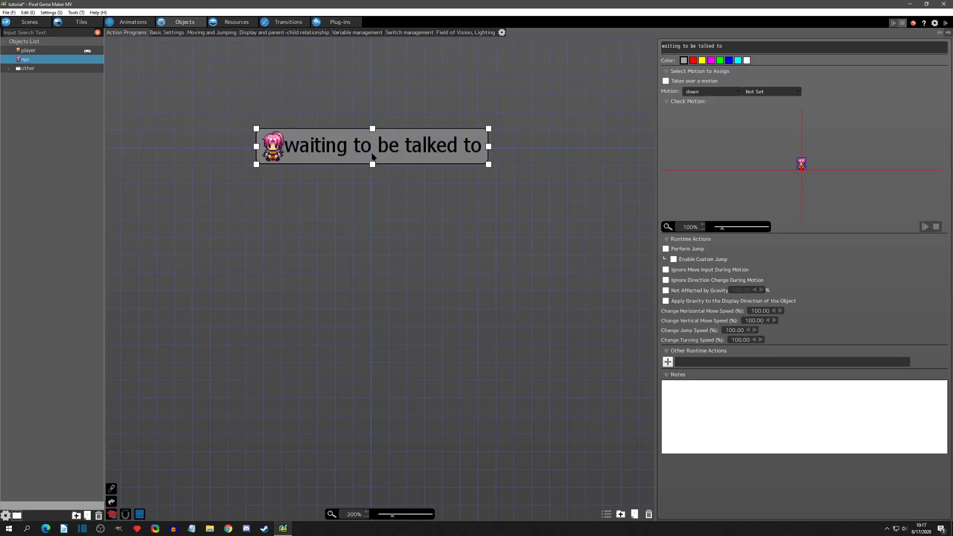
click(365, 145)
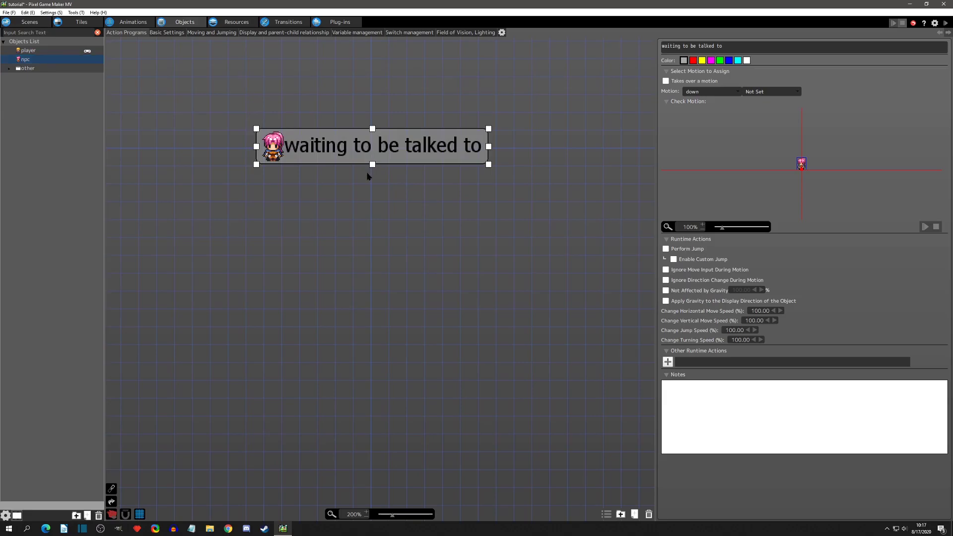
click(370, 219)
key(ctrl+v)
drag(397, 238, 288, 238)
drag(764, 48, 587, 51)
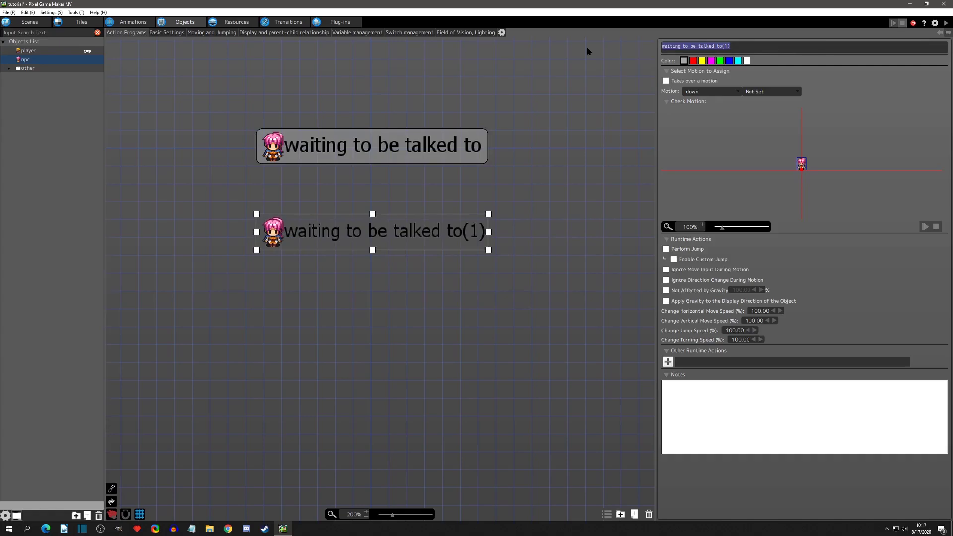
text(show choice)
drag(489, 232, 411, 240)
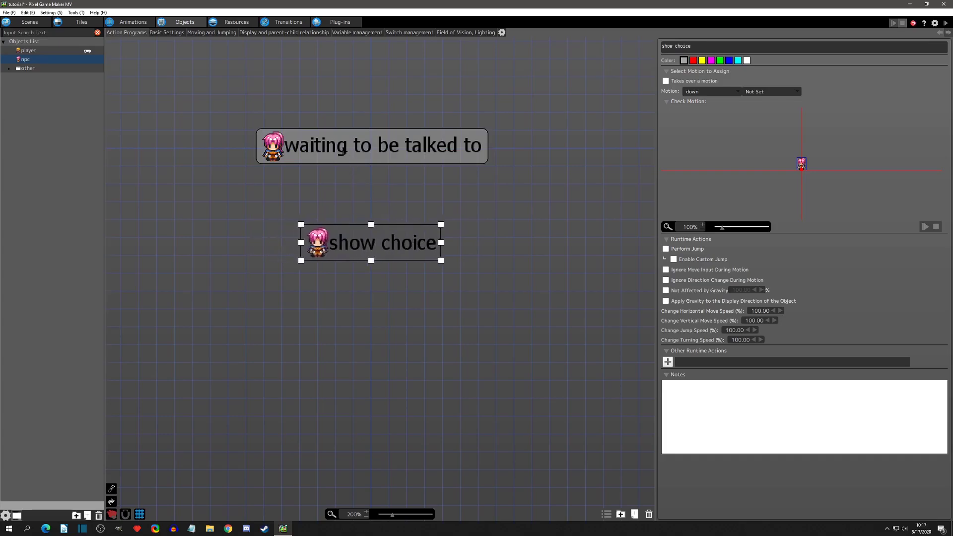
Link 'waiting to be talked to' to the 'show choice' action
right_click(342, 151)
click(358, 157)
click(353, 247)
drag(369, 178, 332, 179)
Give the link an On Press input condition and nudge 'show choice' into place
click(666, 147)
click(668, 159)
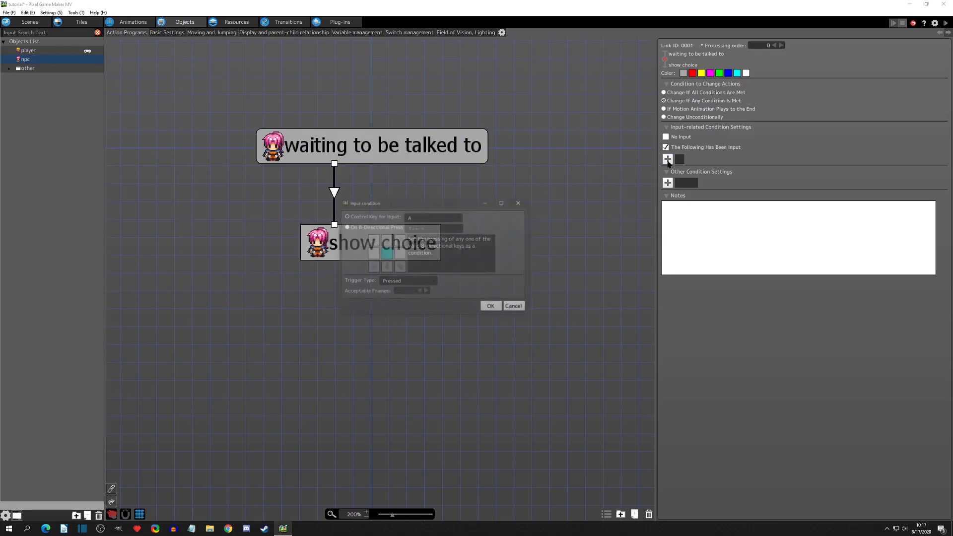
click(404, 282)
click(409, 300)
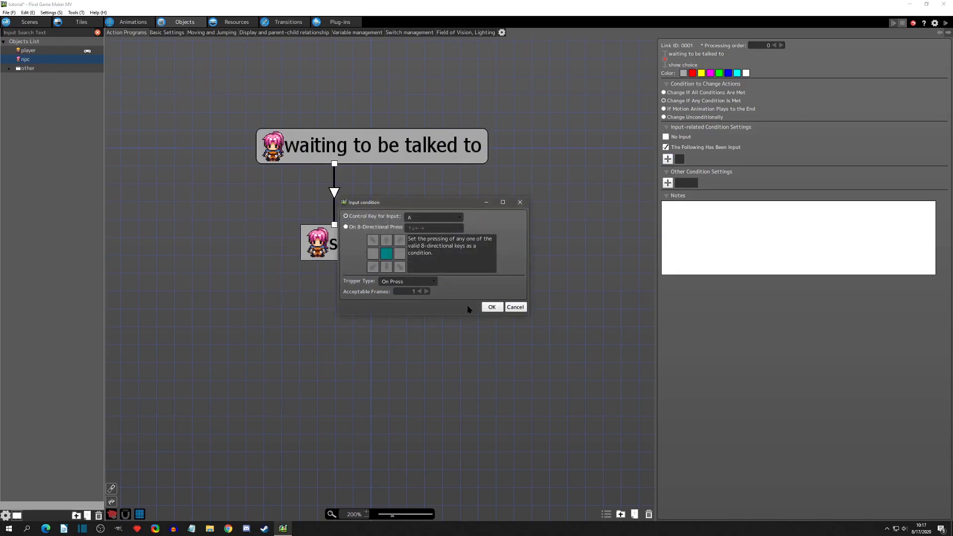
click(491, 306)
click(416, 243)
drag(417, 243, 417, 243)
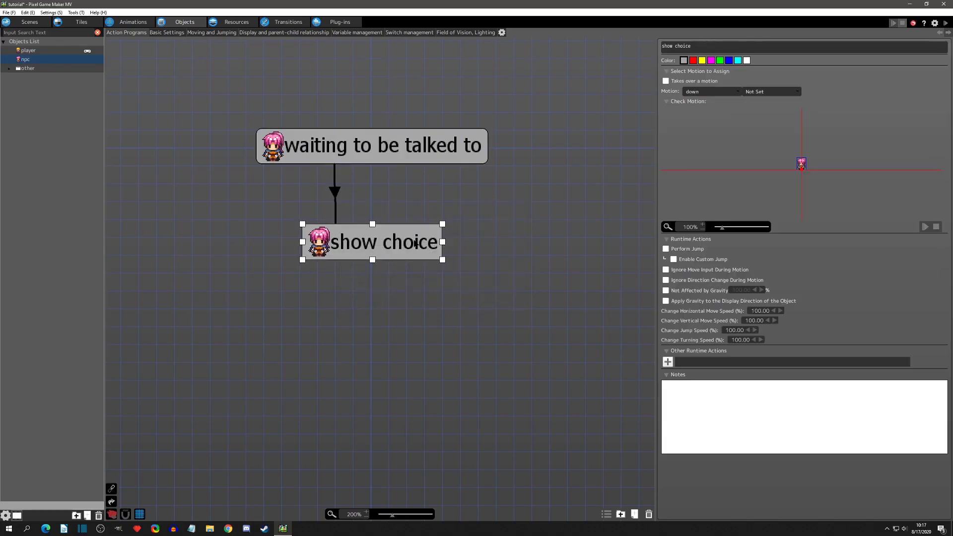
Add a Show choices plug-in runtime action to 'show choice', leaving Choice1 Not Set
click(668, 362)
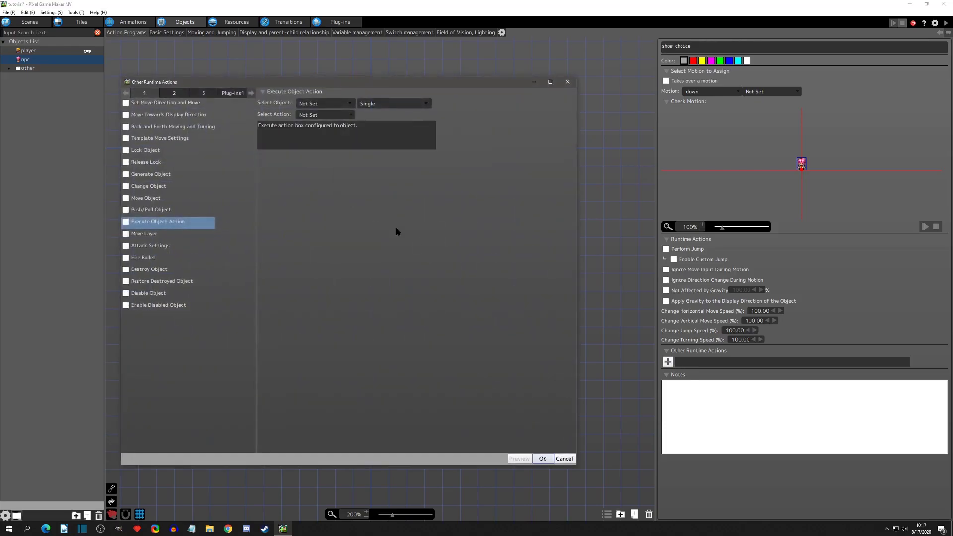
click(231, 94)
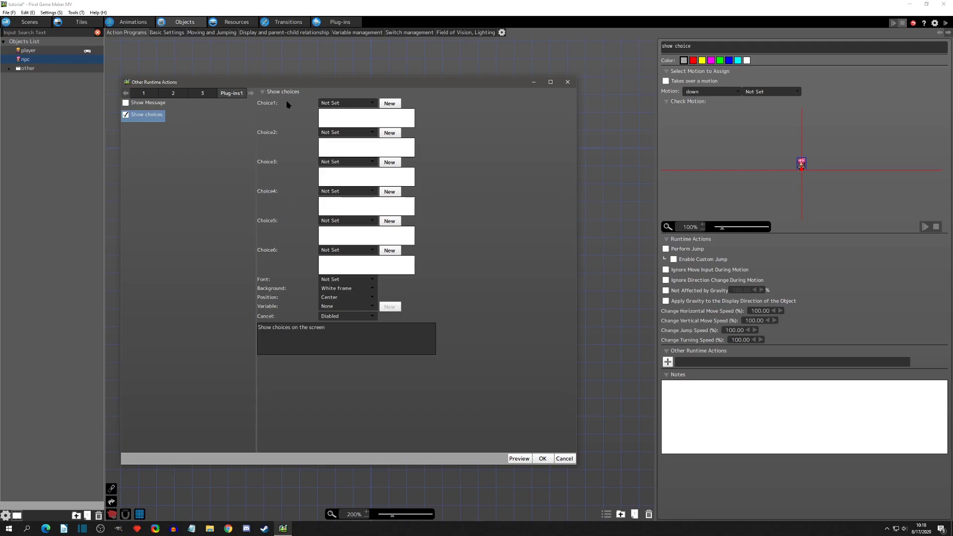
click(359, 103)
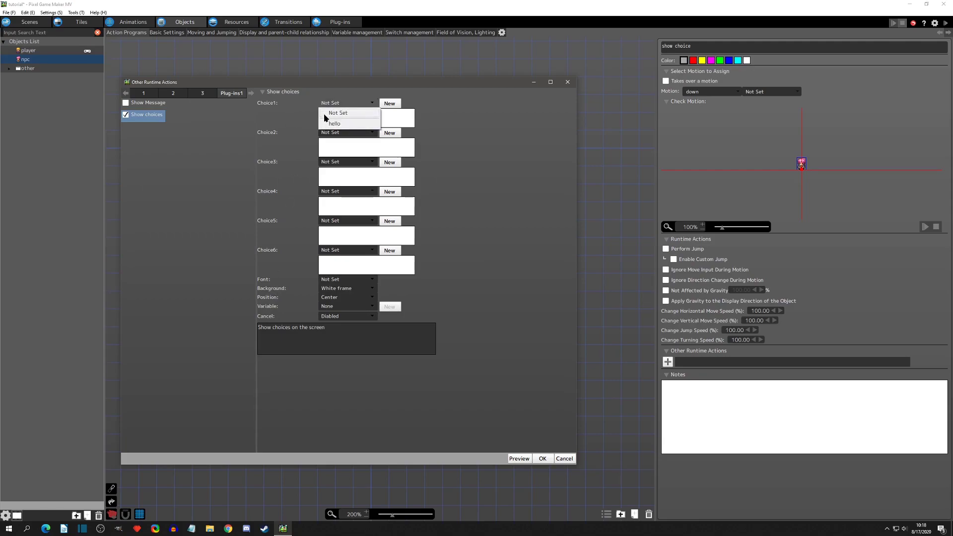
click(348, 125)
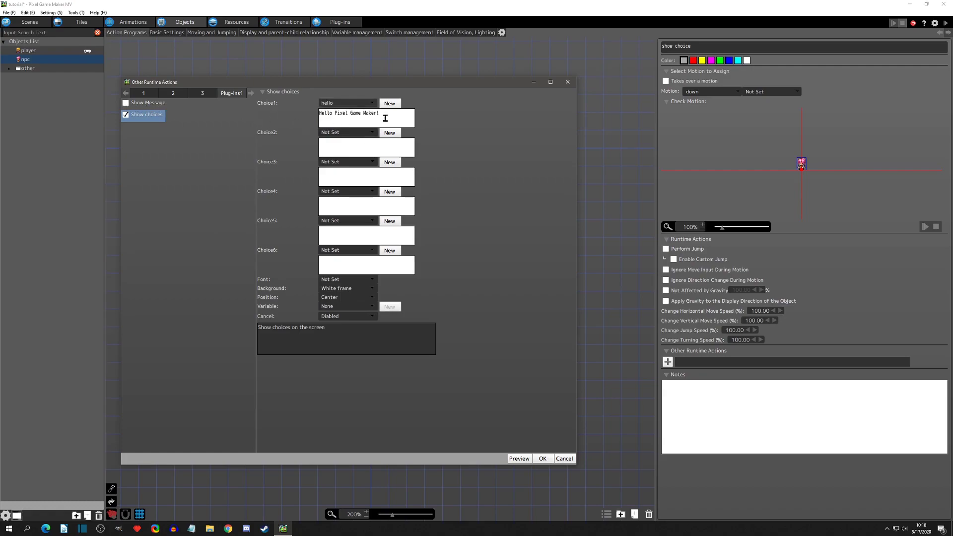
click(341, 105)
click(342, 114)
click(543, 458)
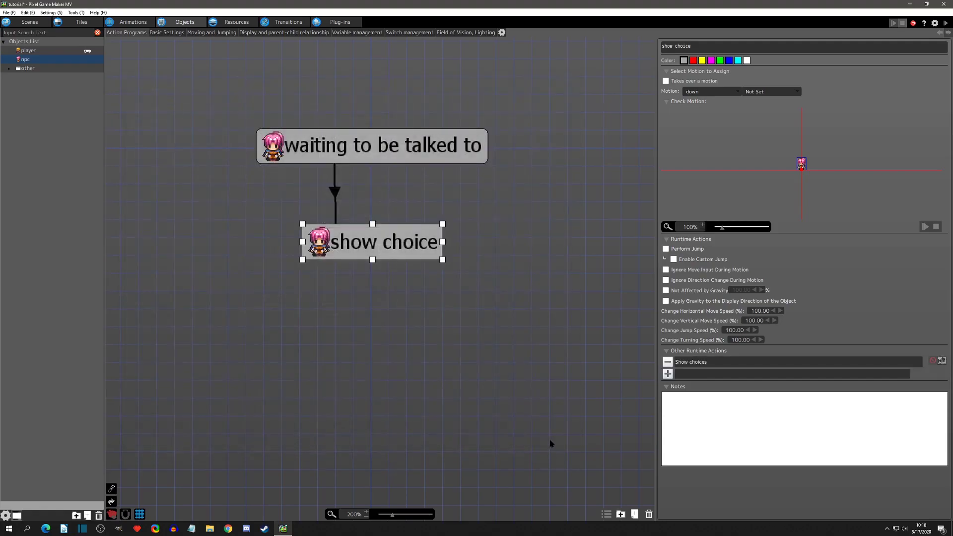
Add a text resource 'choice 1' reading Turn Red in font font6x10
click(236, 22)
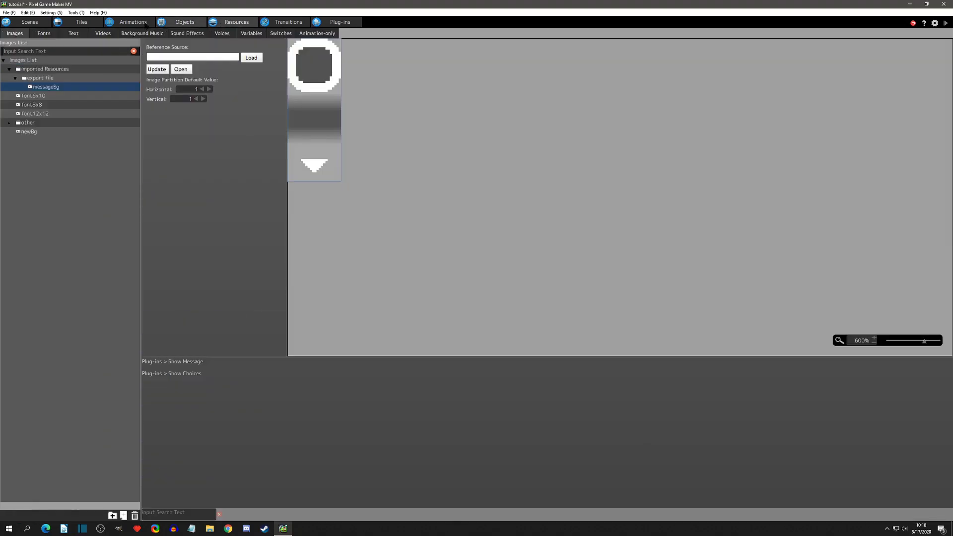
click(72, 34)
click(29, 145)
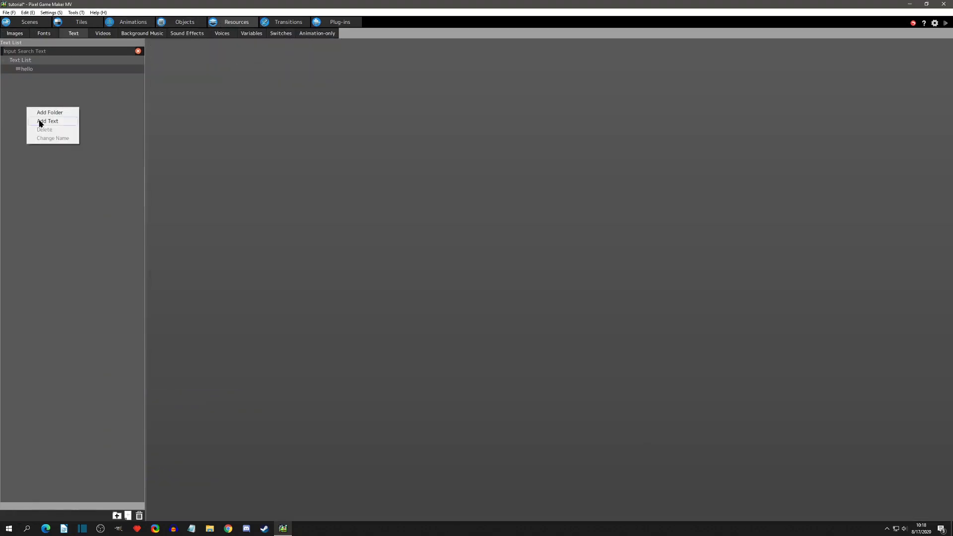
click(38, 120)
text(choice 1)
key(Return)
click(221, 107)
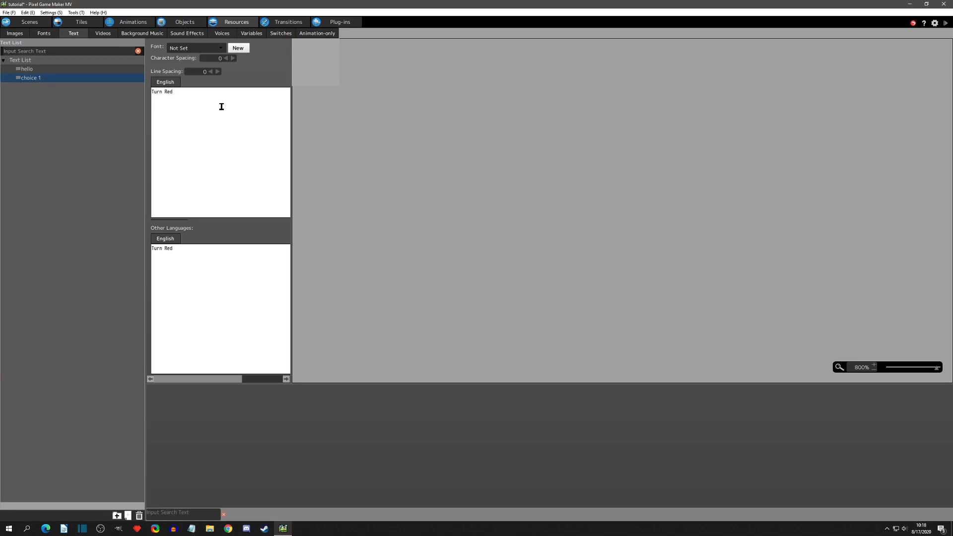
click(198, 47)
click(196, 69)
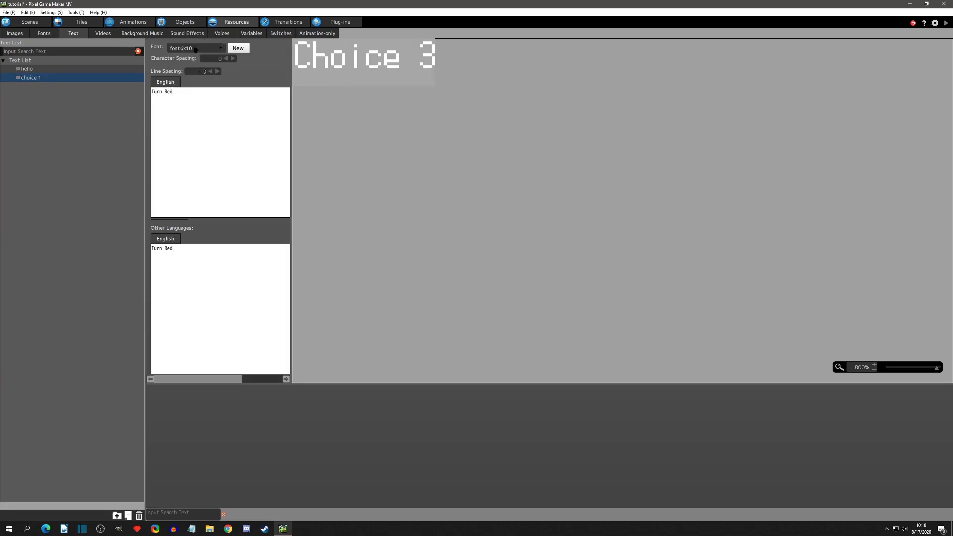
click(164, 91)
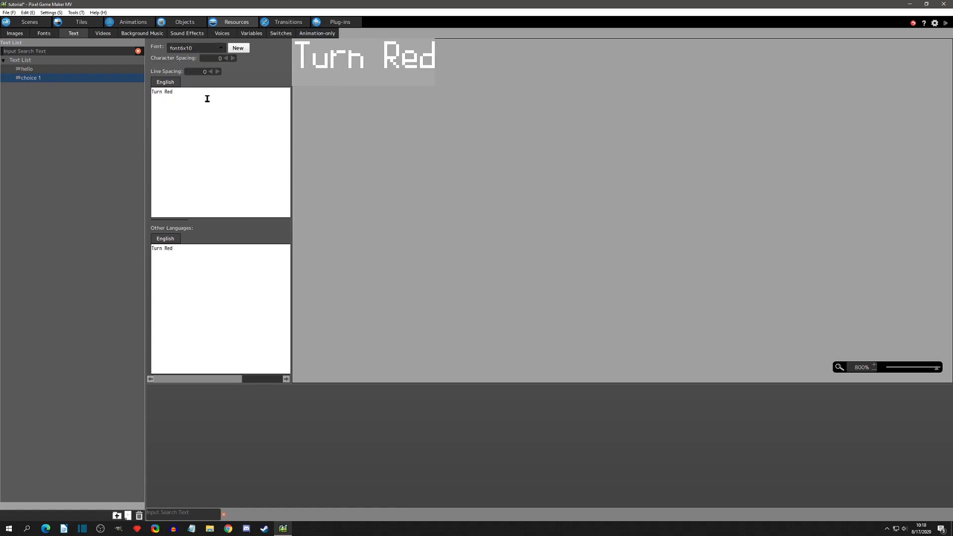
Add a text resource 'choice 2' reading Turn Green in font font6x10
right_click(28, 99)
click(37, 113)
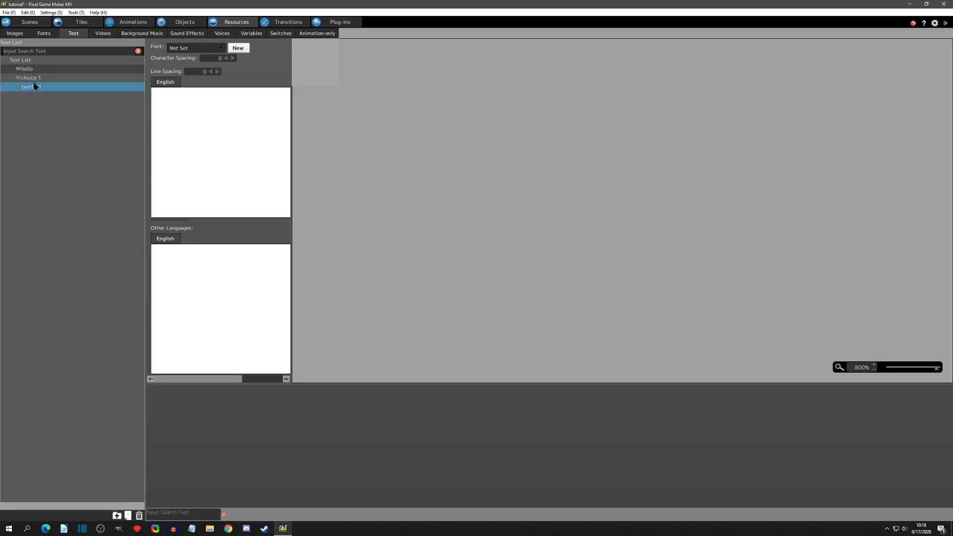
text(choice 2)
key(Return)
click(196, 139)
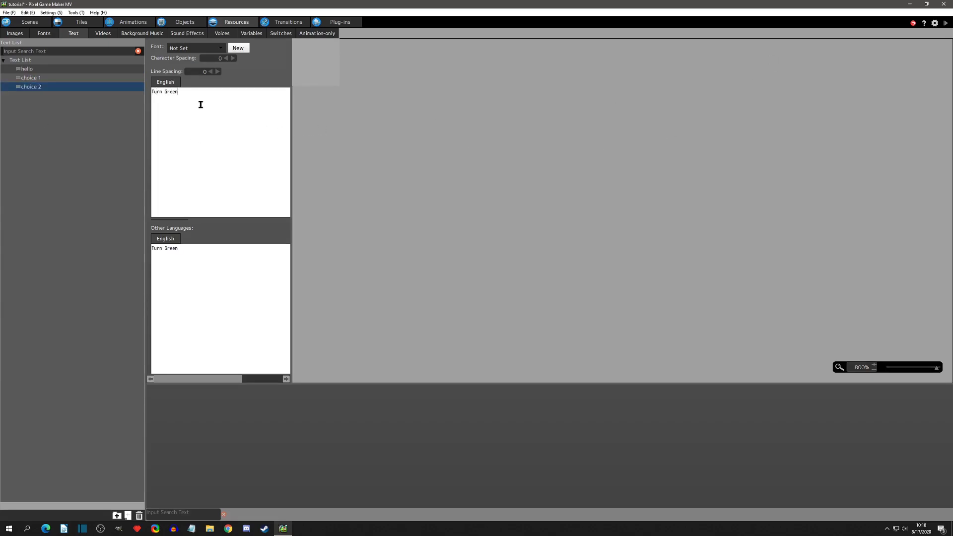
click(203, 53)
click(174, 78)
Add text resource 'choice 3' reading Turn Blue in font6x10, then reopen the Show choices settings
click(58, 142)
right_click(58, 141)
click(65, 151)
text(choice 3)
key(Return)
click(190, 152)
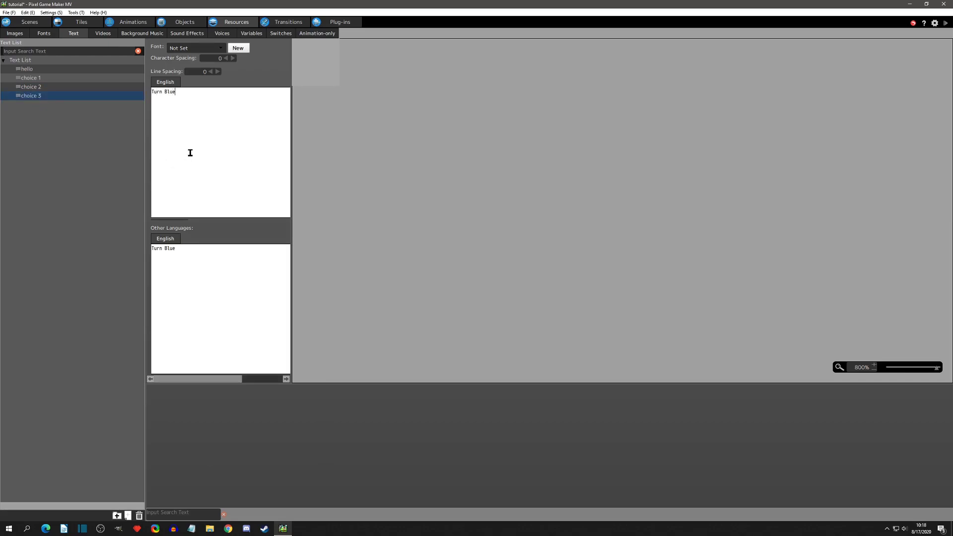
click(205, 49)
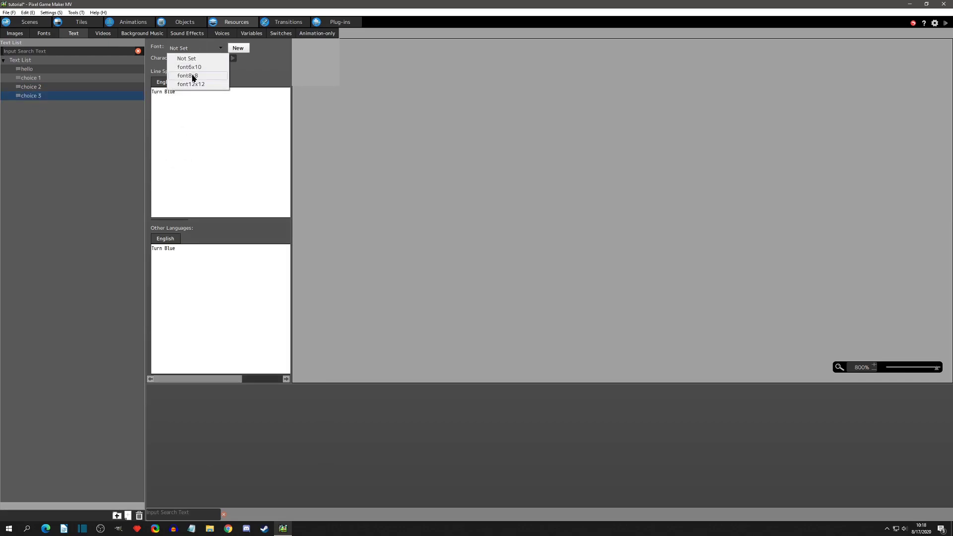
click(194, 69)
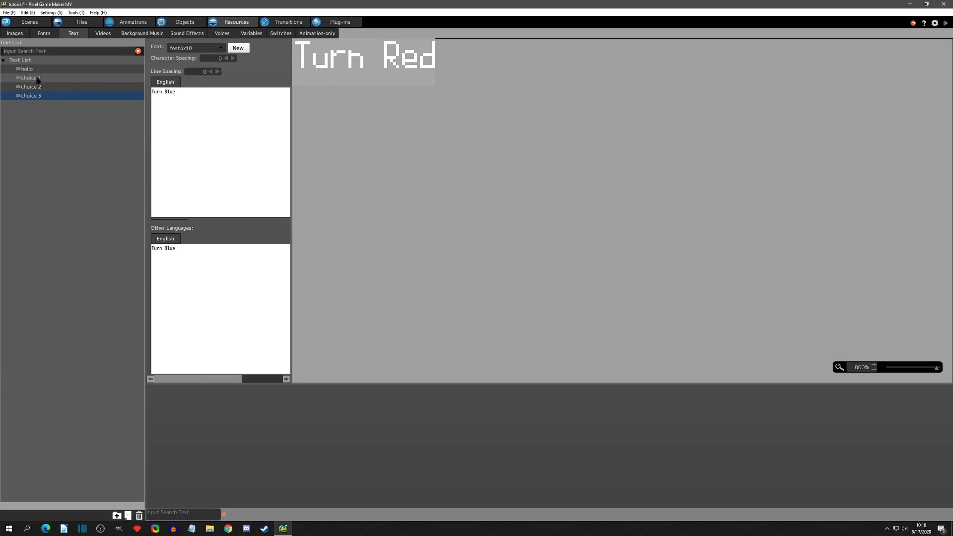
click(185, 22)
double_click(702, 366)
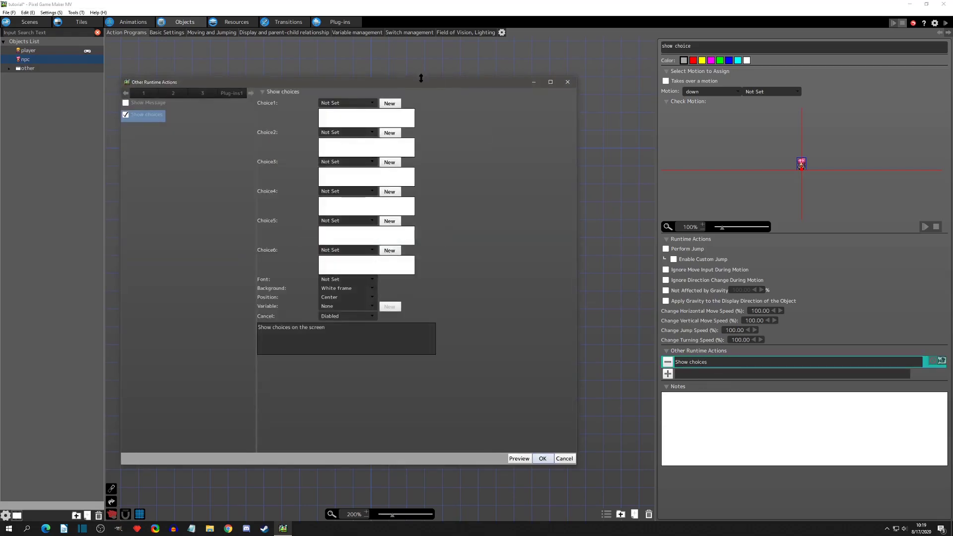
Set Show choices' Choice1–3 to texts choice 1, choice 2 and choice 3, then confirm
drag(427, 83, 439, 78)
click(362, 99)
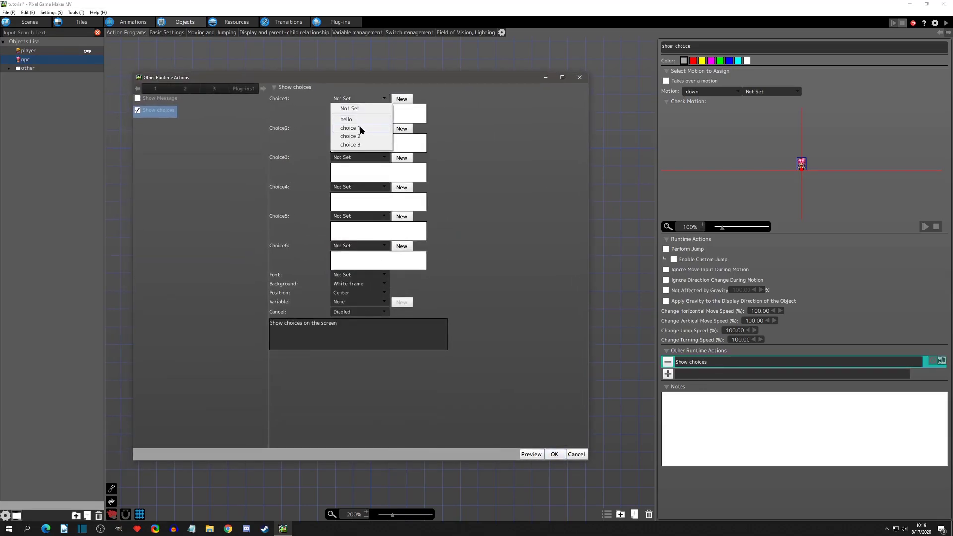
click(363, 119)
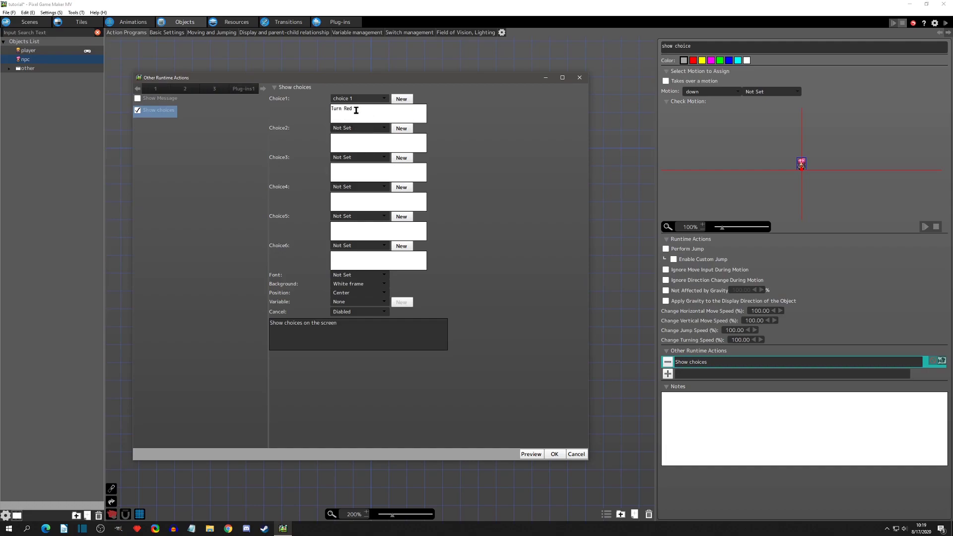
drag(354, 109, 326, 112)
click(362, 129)
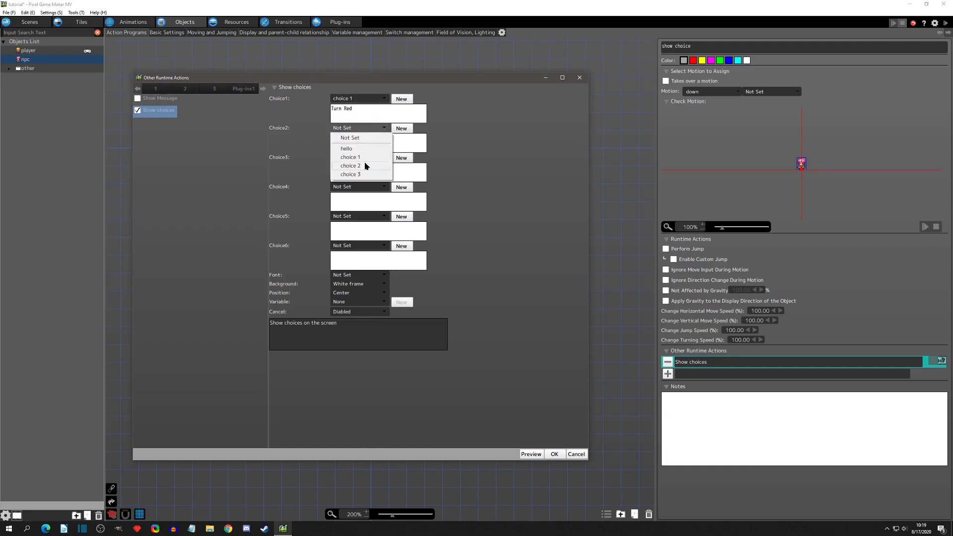
click(365, 166)
drag(358, 139, 285, 136)
click(365, 158)
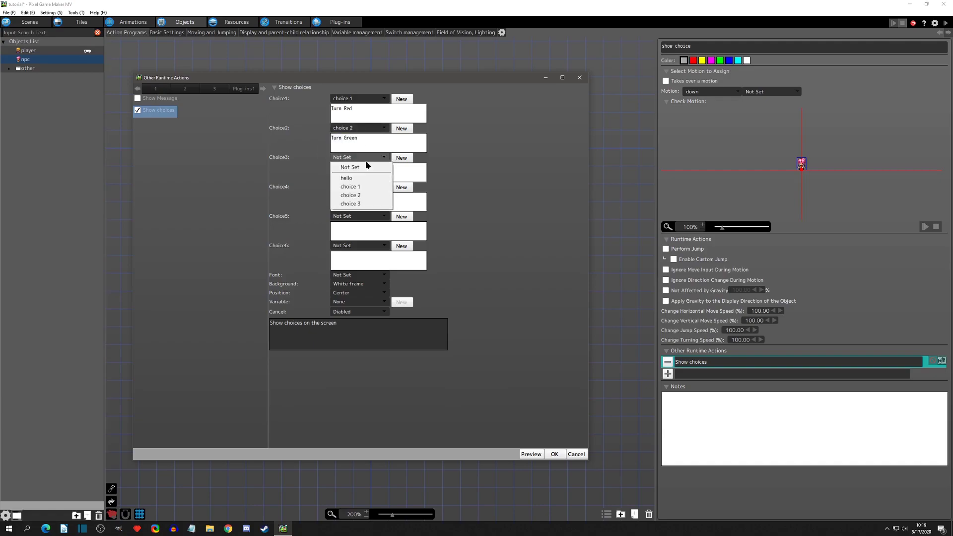
click(368, 205)
drag(366, 170, 285, 170)
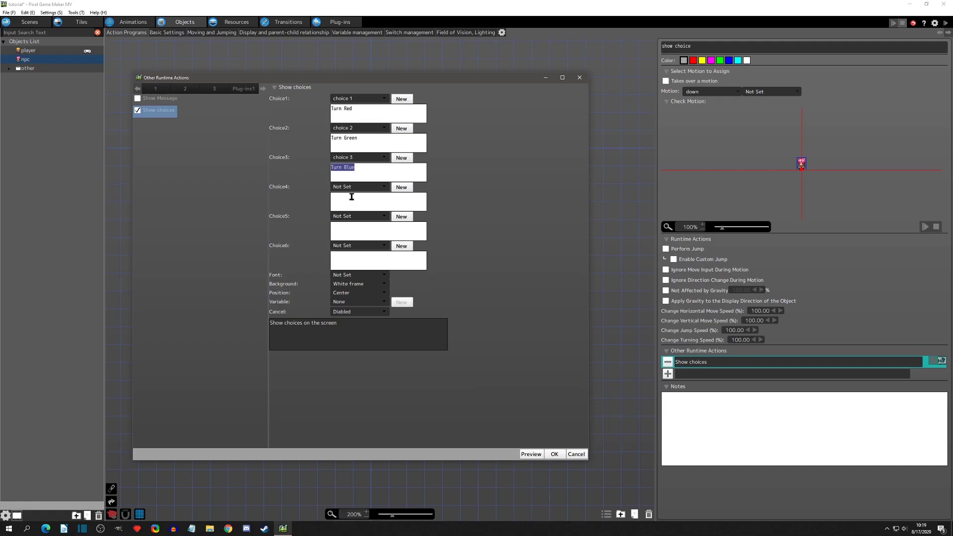
click(350, 251)
click(554, 454)
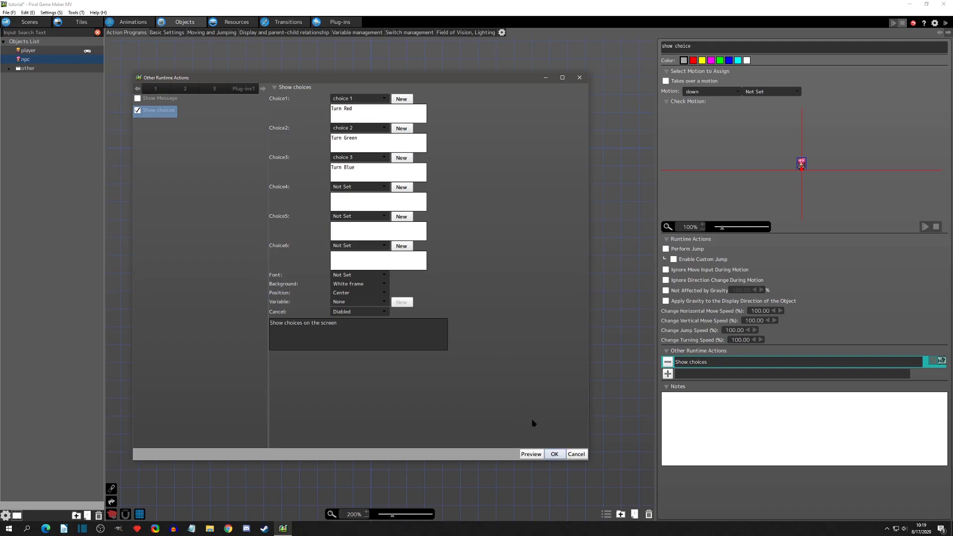
click(554, 454)
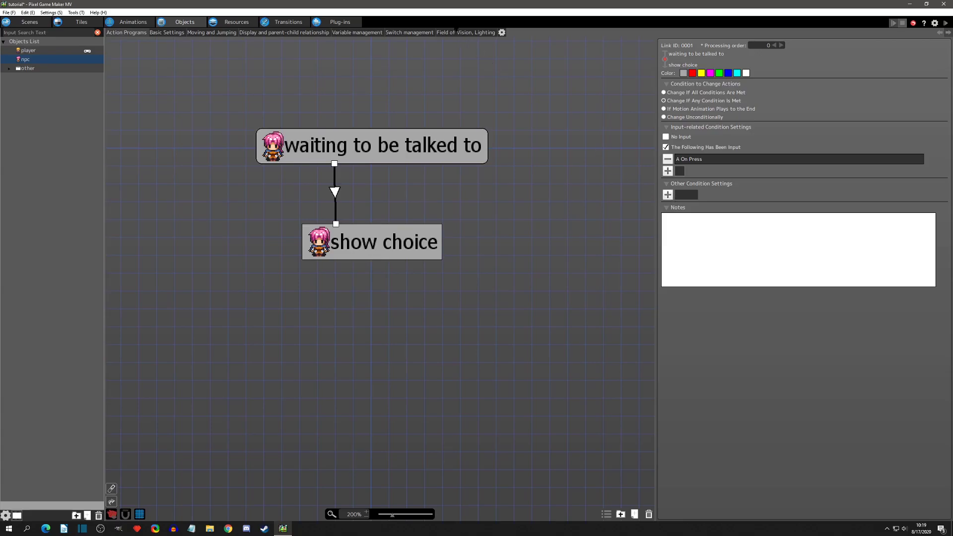
Add a Discovered Other Objects condition for the player within talk range, requiring all conditions
click(668, 195)
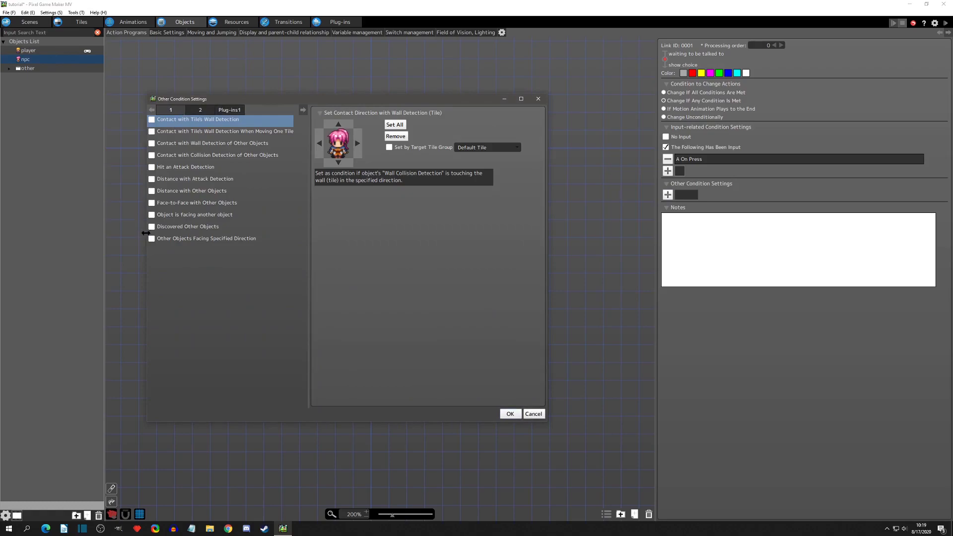
click(152, 227)
click(337, 125)
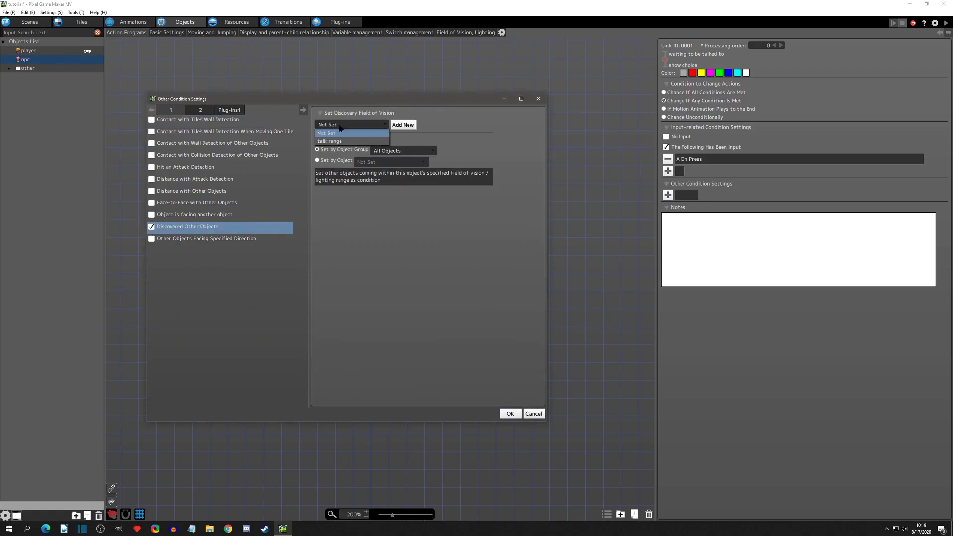
click(339, 142)
click(346, 161)
click(371, 164)
click(376, 179)
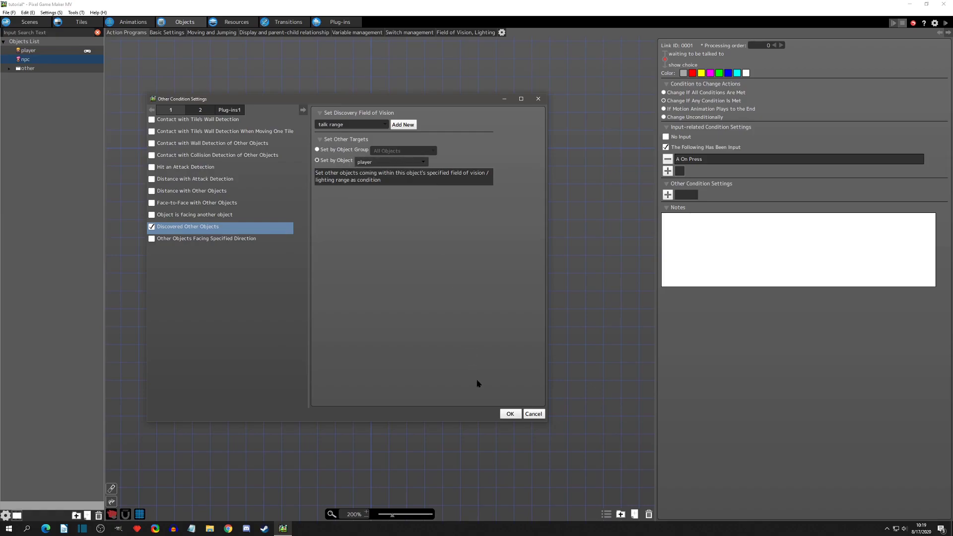
click(510, 414)
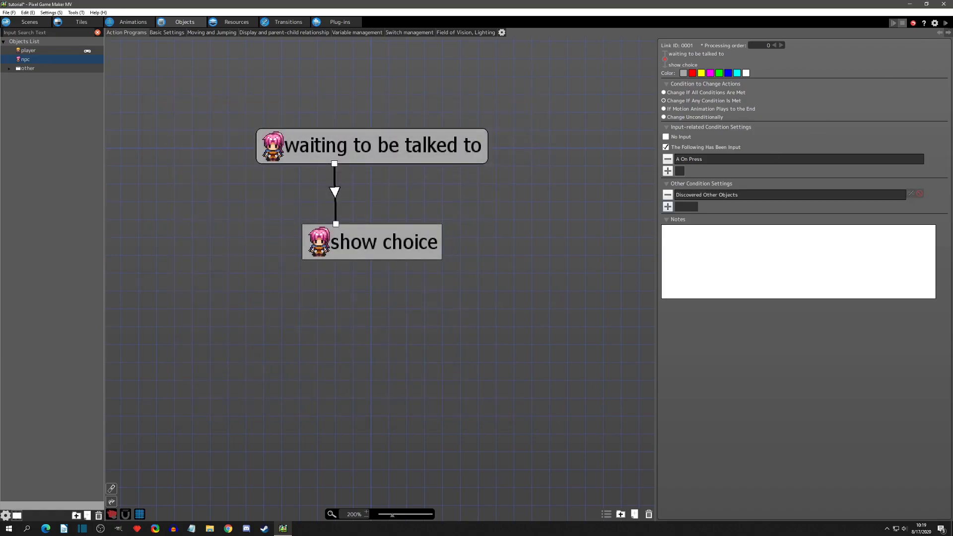
click(664, 93)
Test-play, talk to the npc, cycle through Turn Red, Turn Green and Turn Blue, then close the test
click(668, 207)
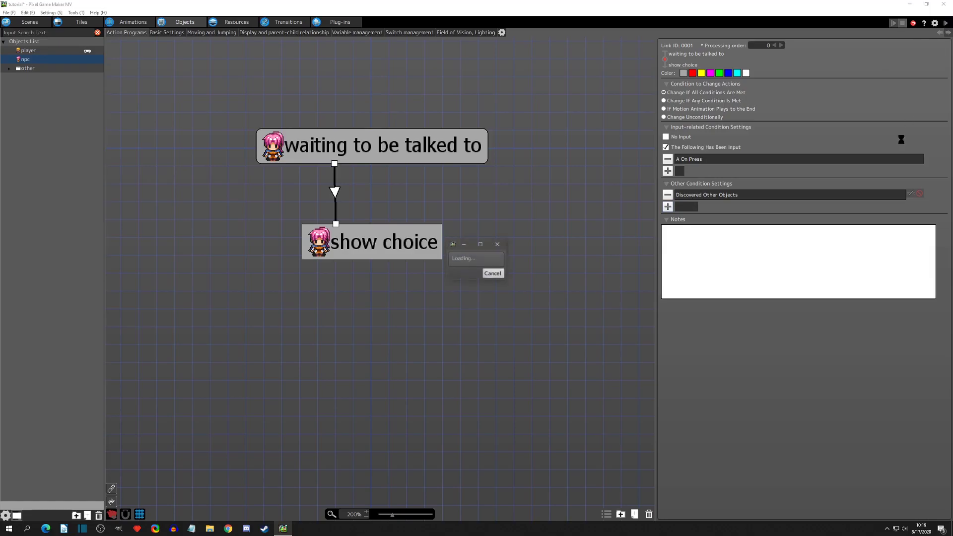
key(Up)
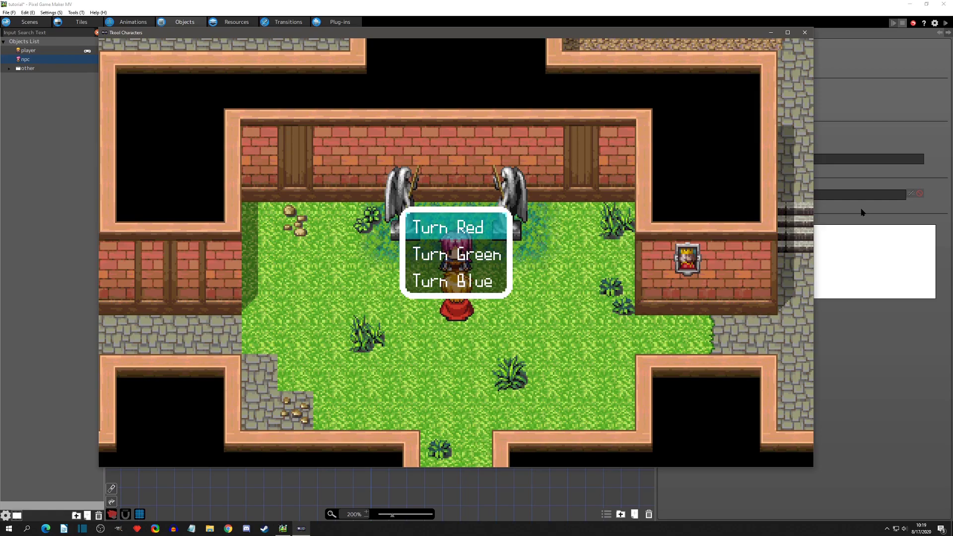
key(Down)
key(Down)
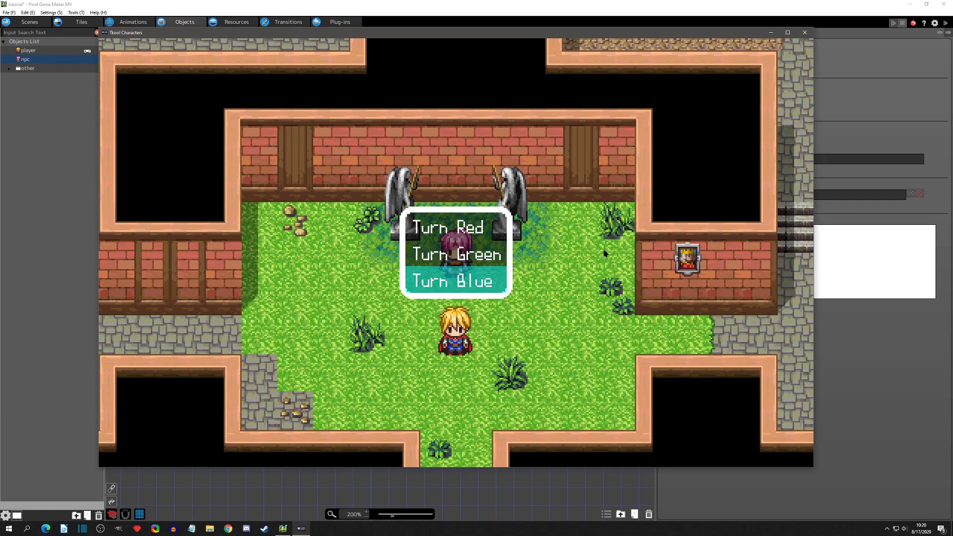
key(Up)
key(Up)
key(Up)
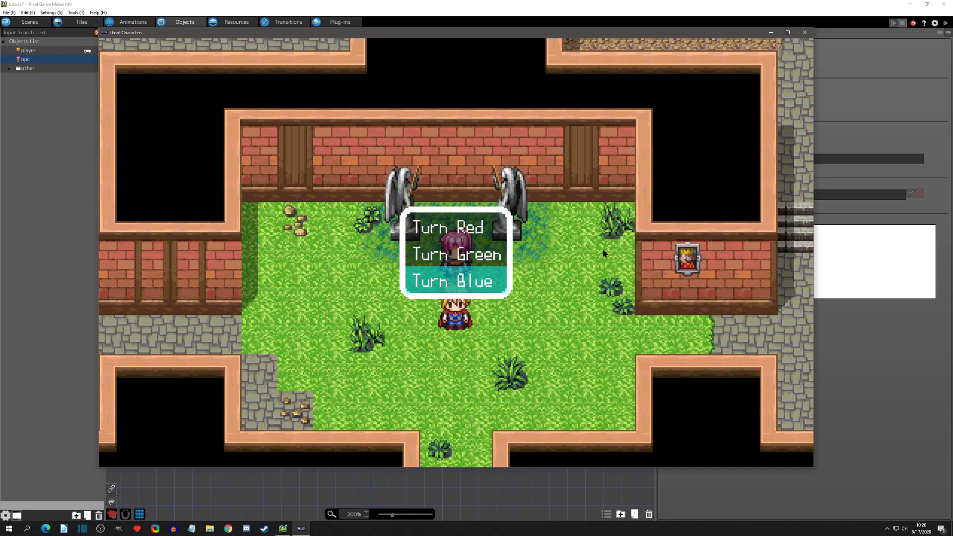
key(Up)
key(Up)
key(Up)
key(Down)
key(Down)
key(Down)
key(Down)
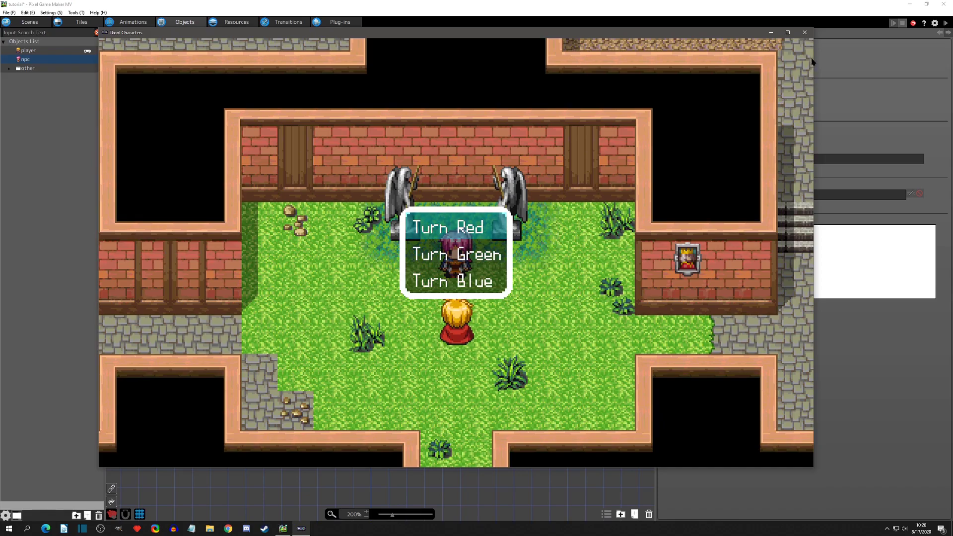
click(805, 32)
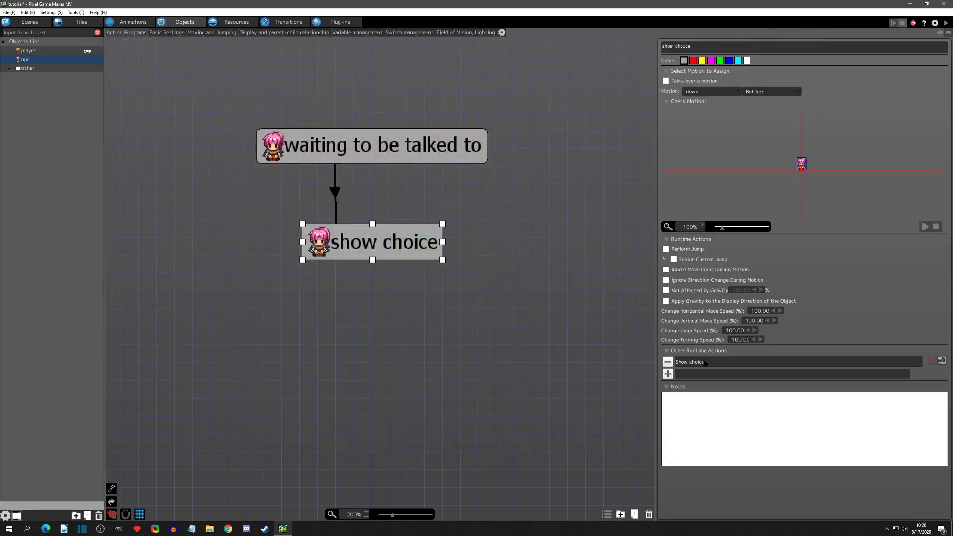
click(36, 51)
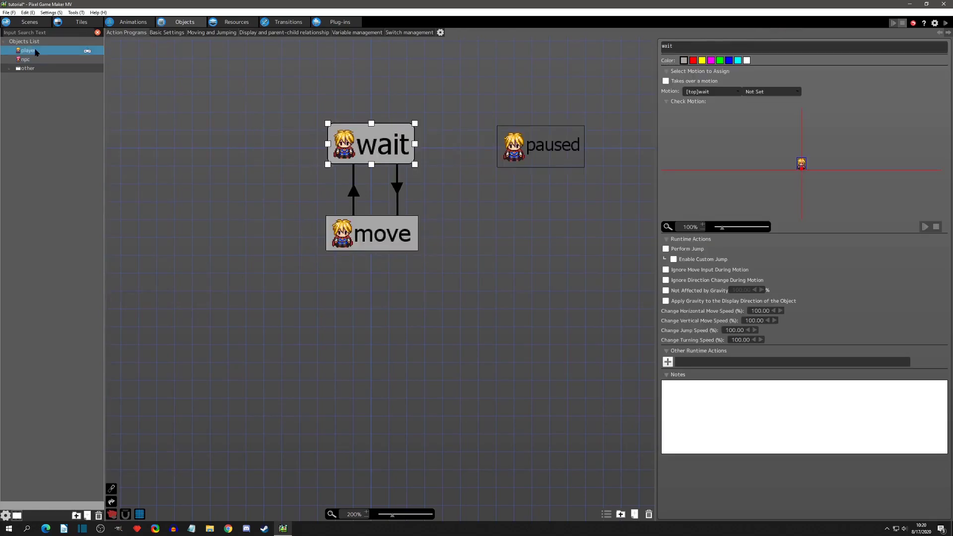
click(554, 145)
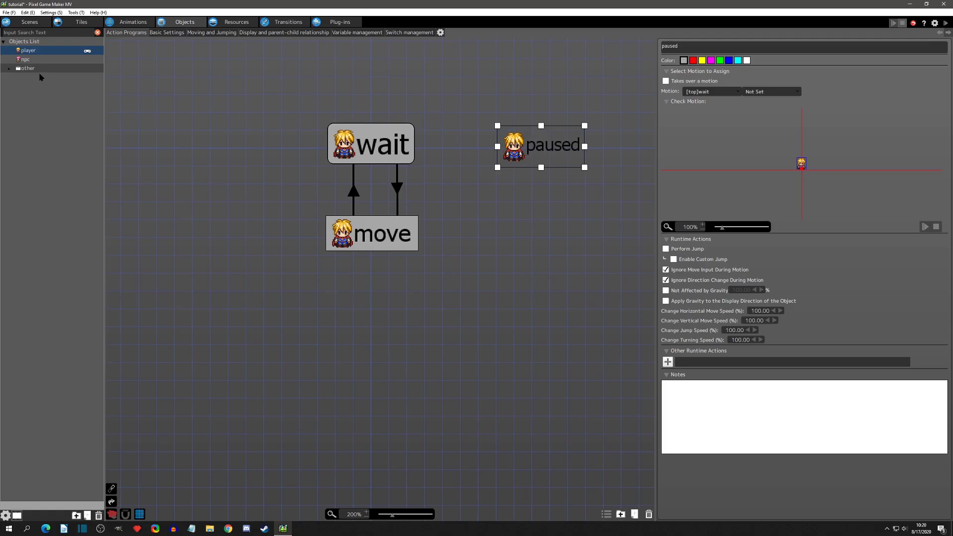
click(25, 60)
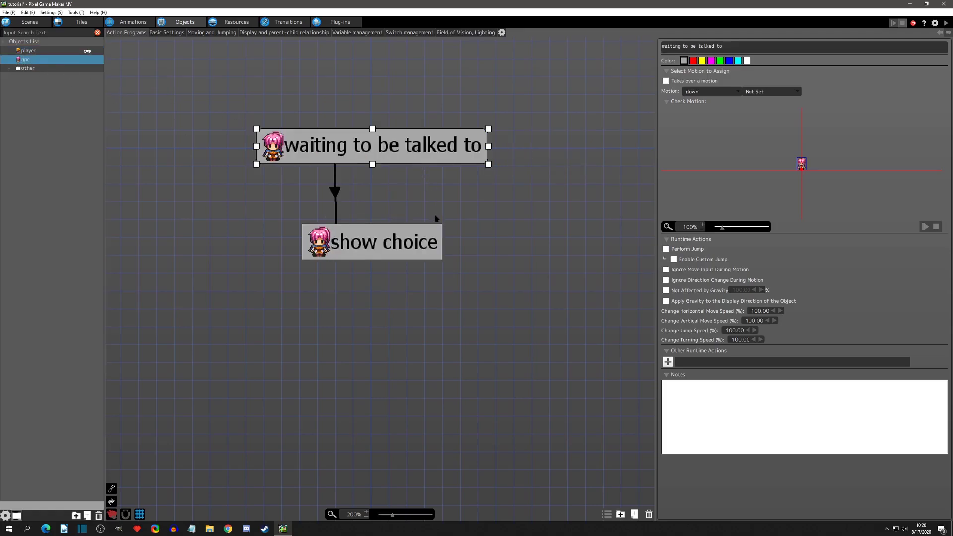
Add an Execute Object Action setting player to paused in show choice, placed before Show choices
click(397, 244)
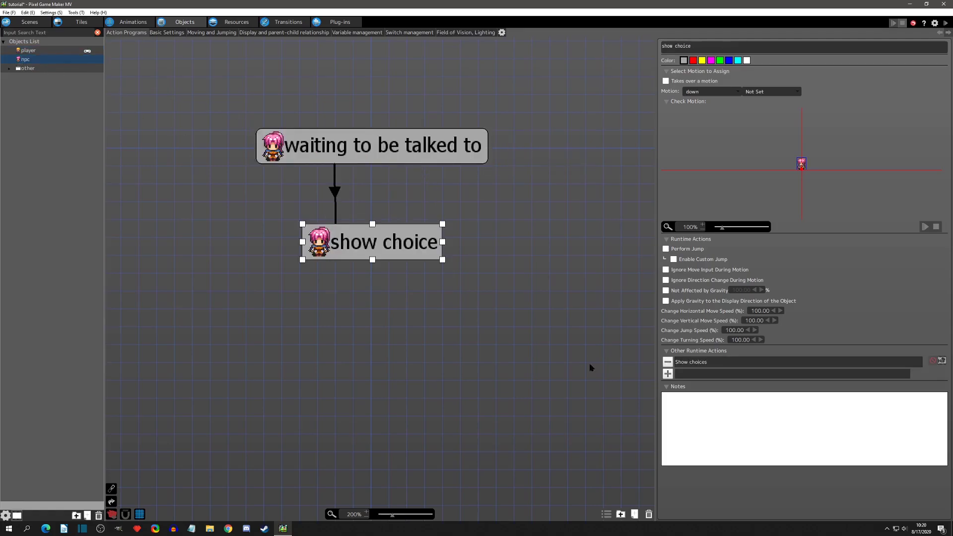
click(668, 374)
click(156, 89)
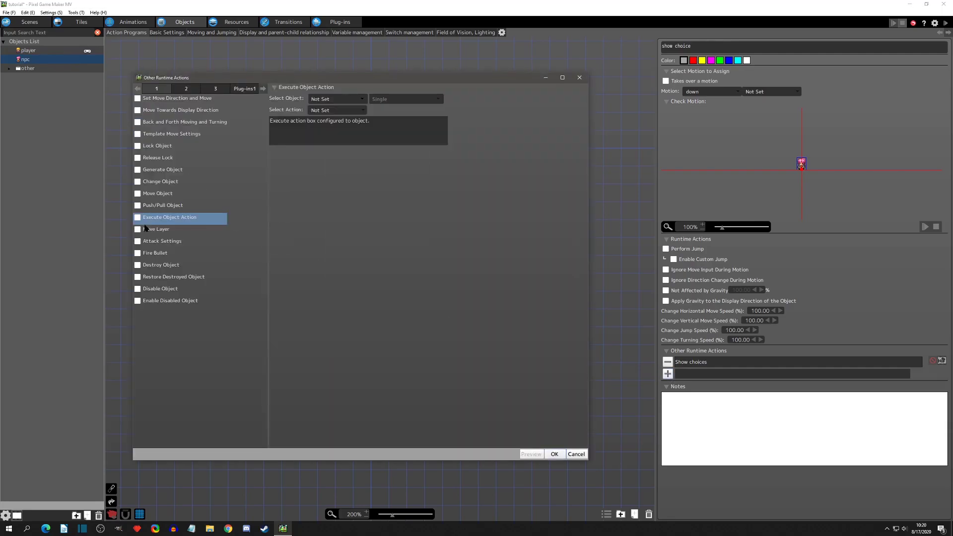
click(353, 98)
click(341, 131)
click(338, 111)
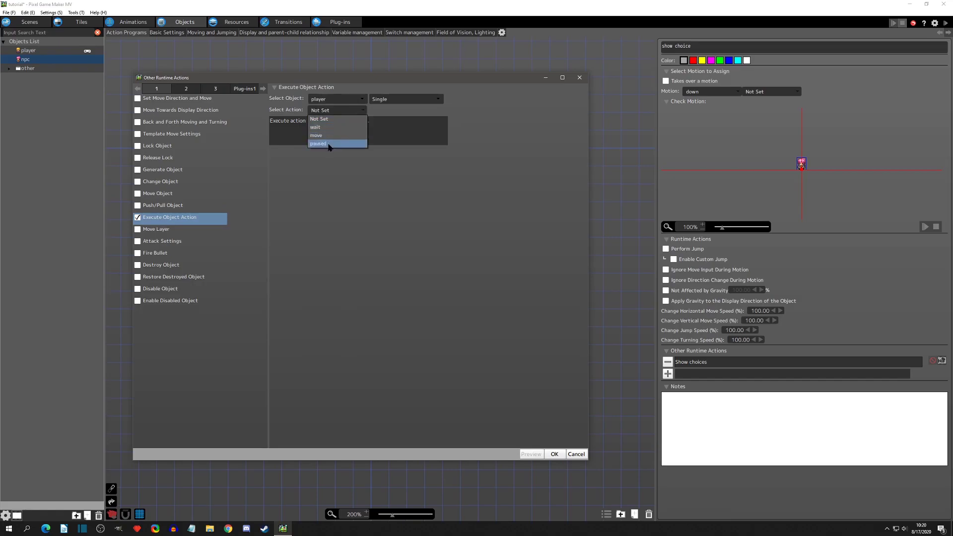
click(330, 144)
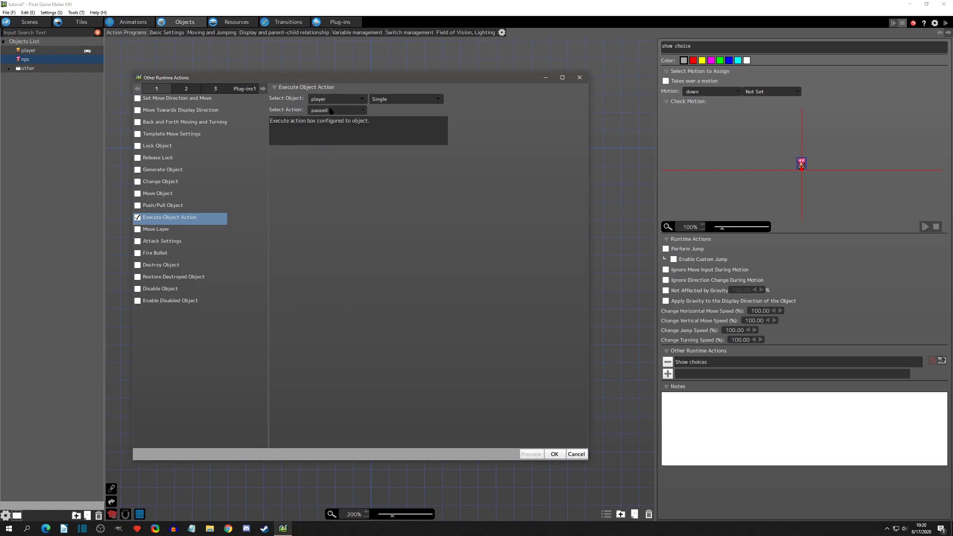
click(555, 454)
mouse_move(717, 378)
mouse_down()
mouse_move(704, 376)
mouse_move(720, 361)
mouse_up()
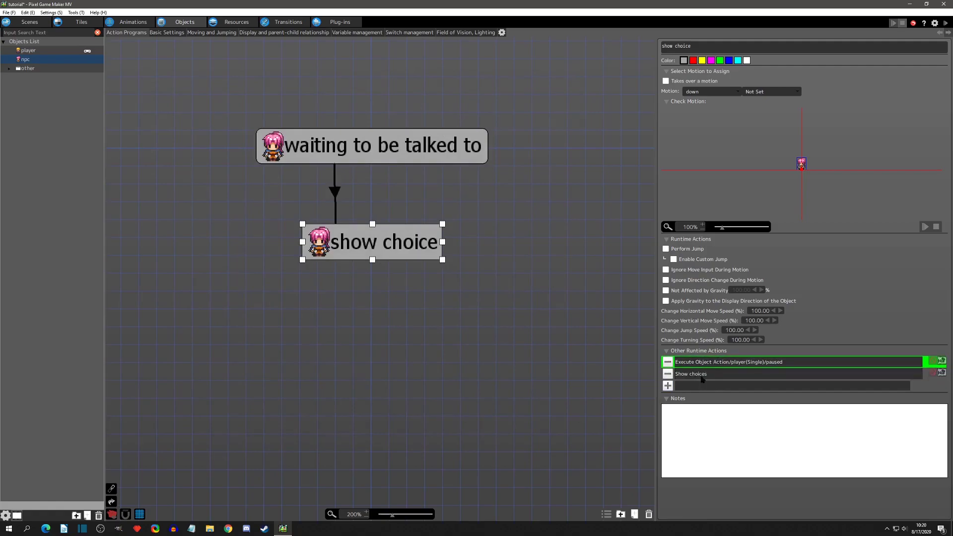
Playtest the game, talk to the NPC, and highlight Turn Blue in the choice window
key(F5)
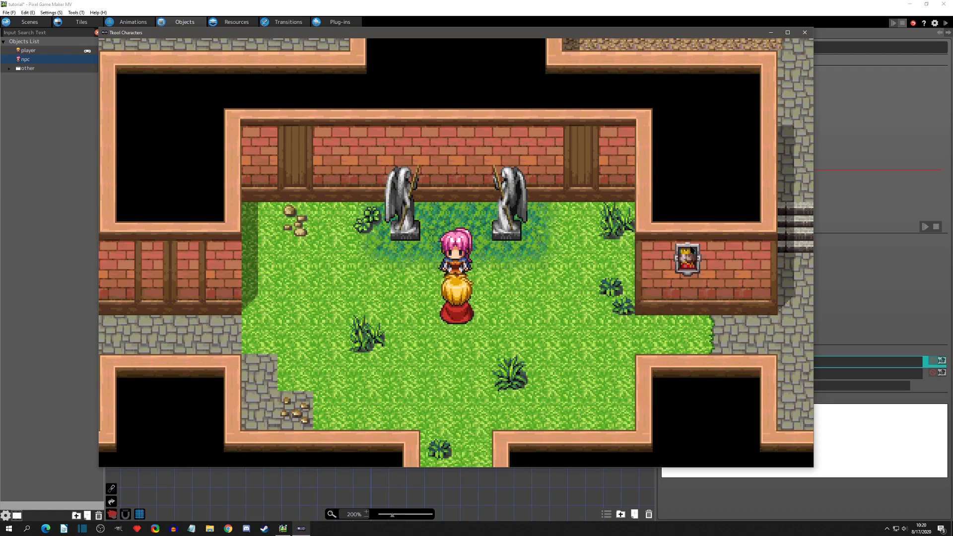
key(Down)
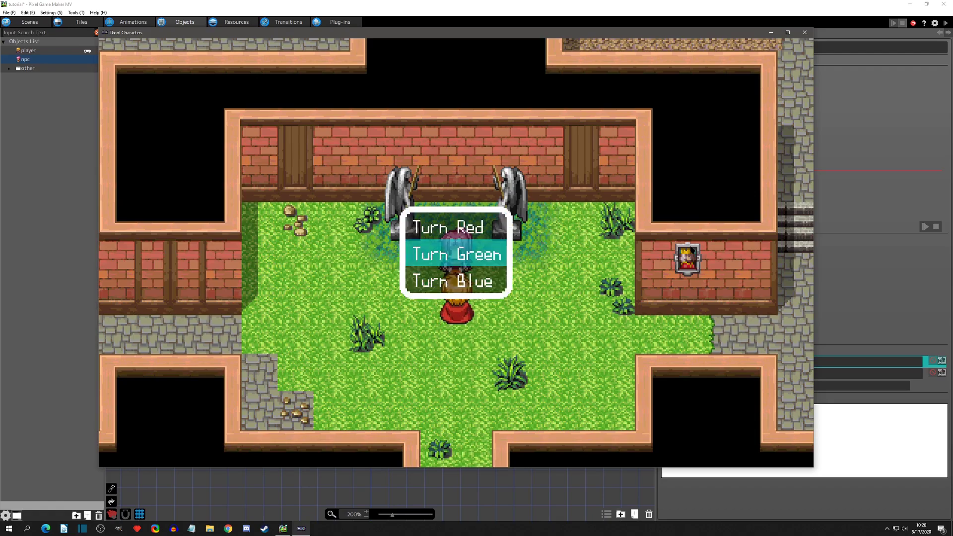
key(Down)
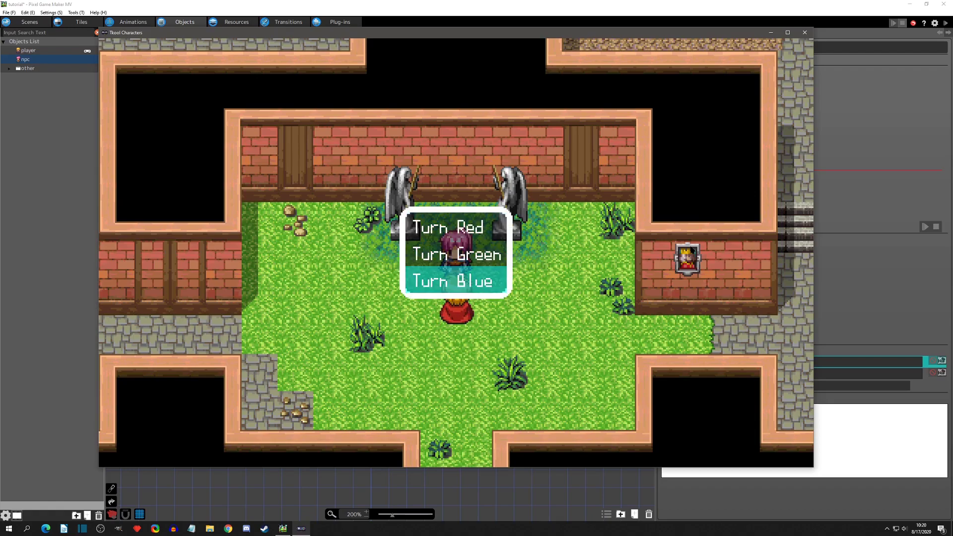